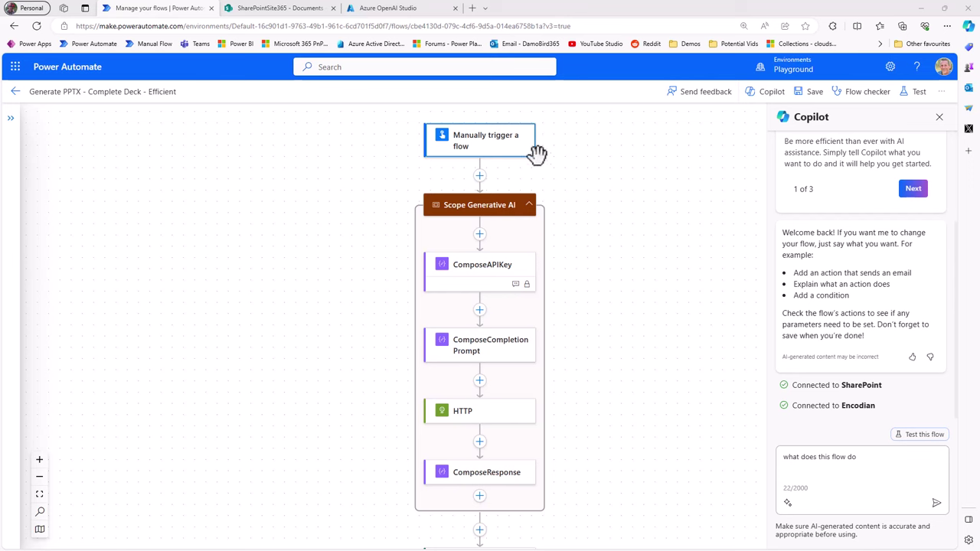
Open the manual trigger's Content Idea input, then ask Copilot what the flow does
left_click(496, 156)
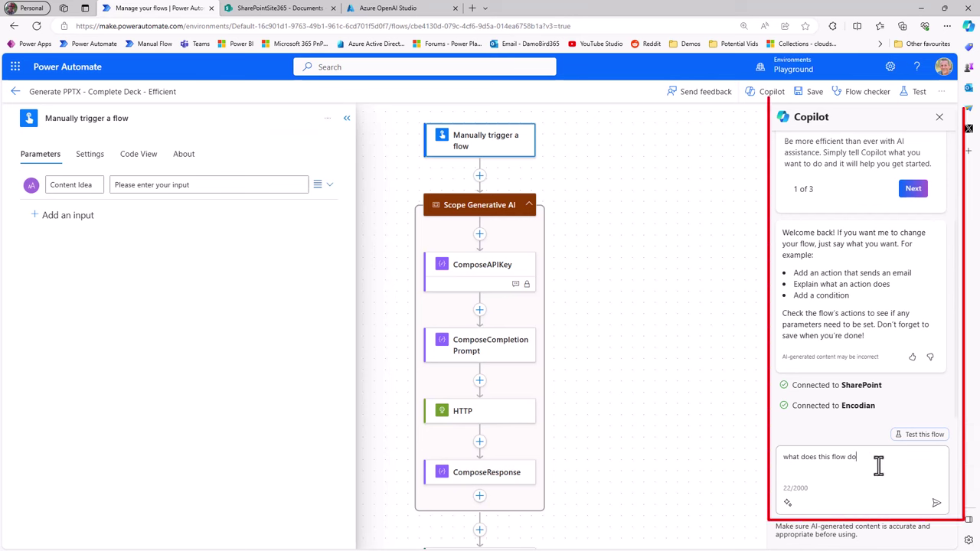
left_click(936, 503)
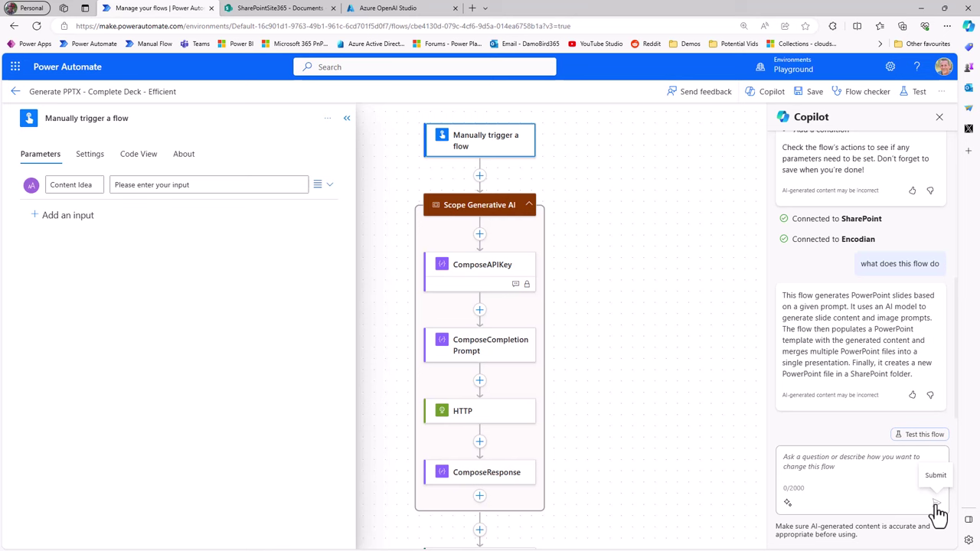
Test-run the flow manually with a pasted Content Idea requesting 10 bullet-point pages on living in Scotland
left_click(915, 93)
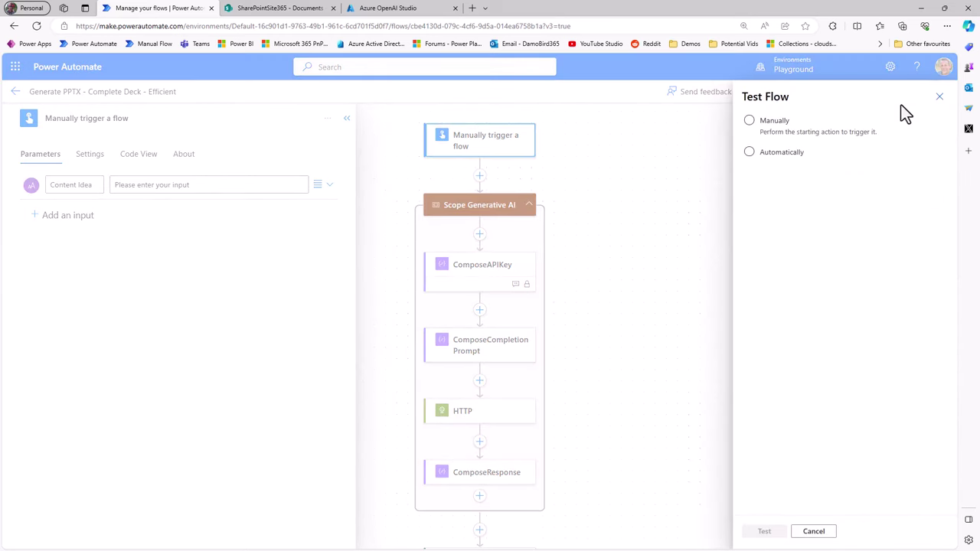
left_click(776, 122)
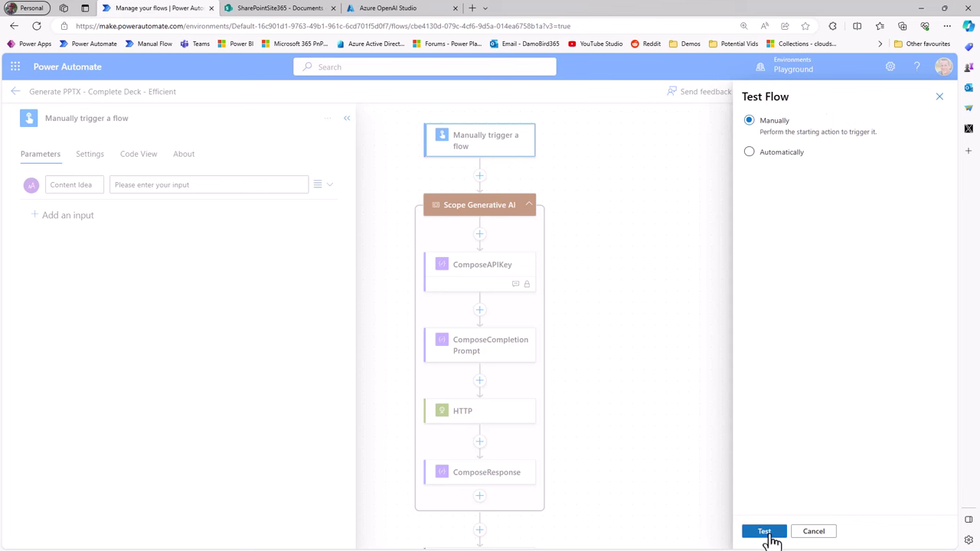
left_click(765, 531)
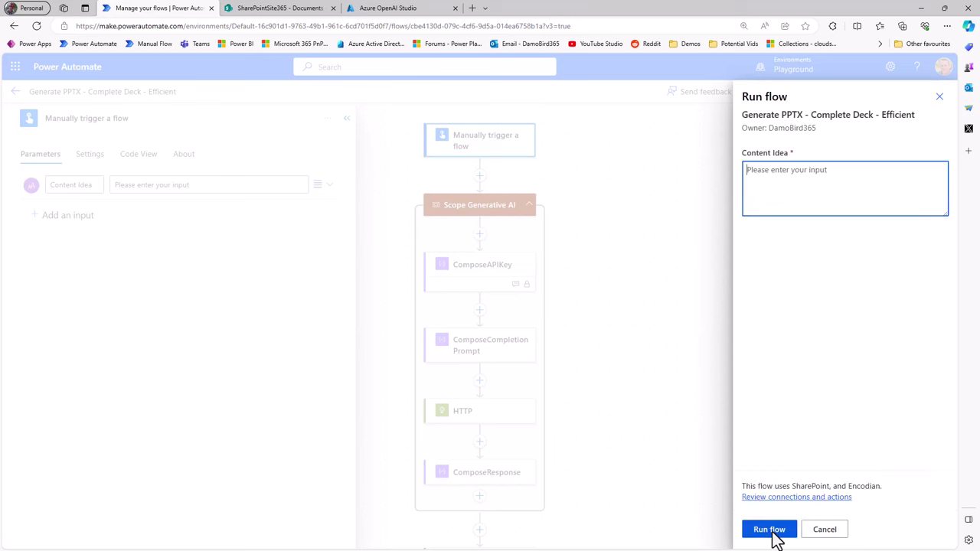
left_click(797, 205)
type("Create 10 pages about living in Scotland, the views, the weather and places to visit. Ensure that the information is presented in a concise format using 5-10 bullet points on each page.")
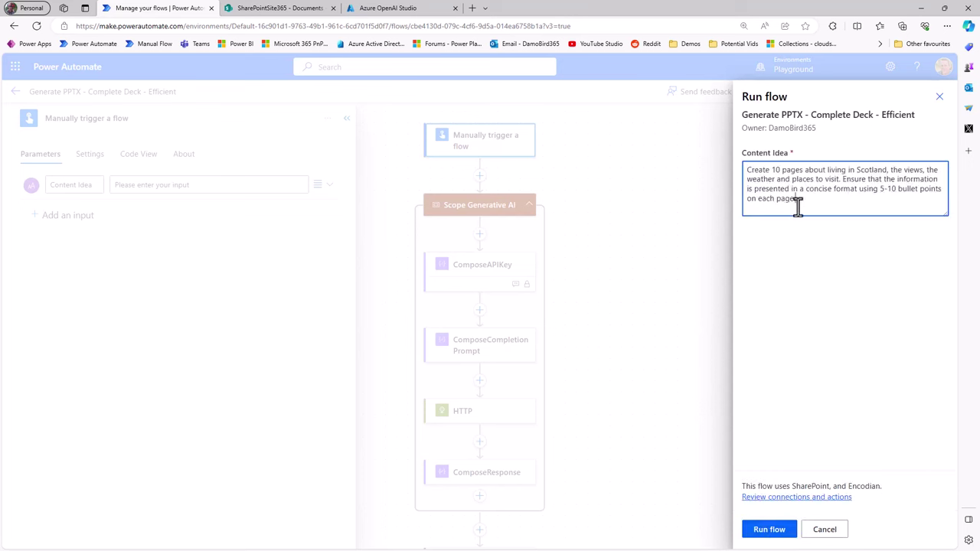
left_click(770, 530)
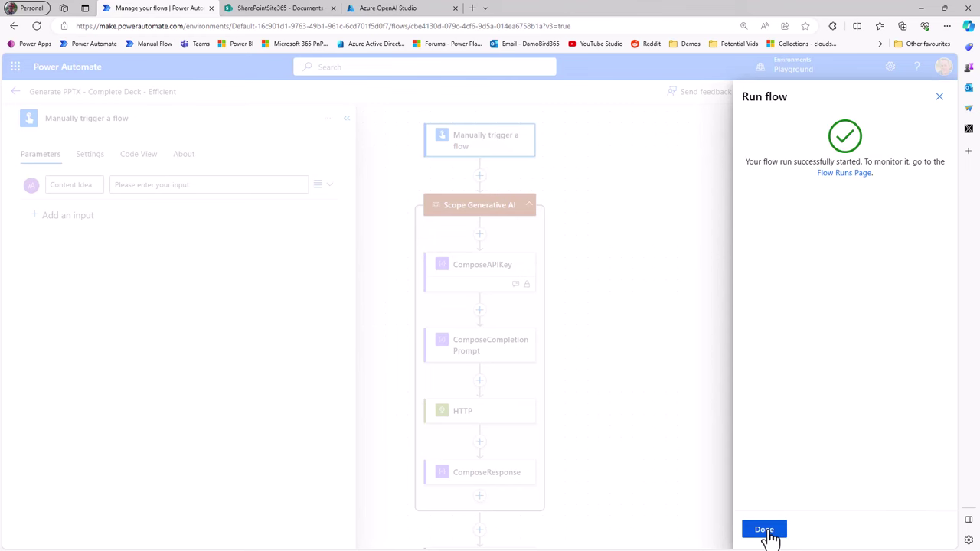
left_click(768, 534)
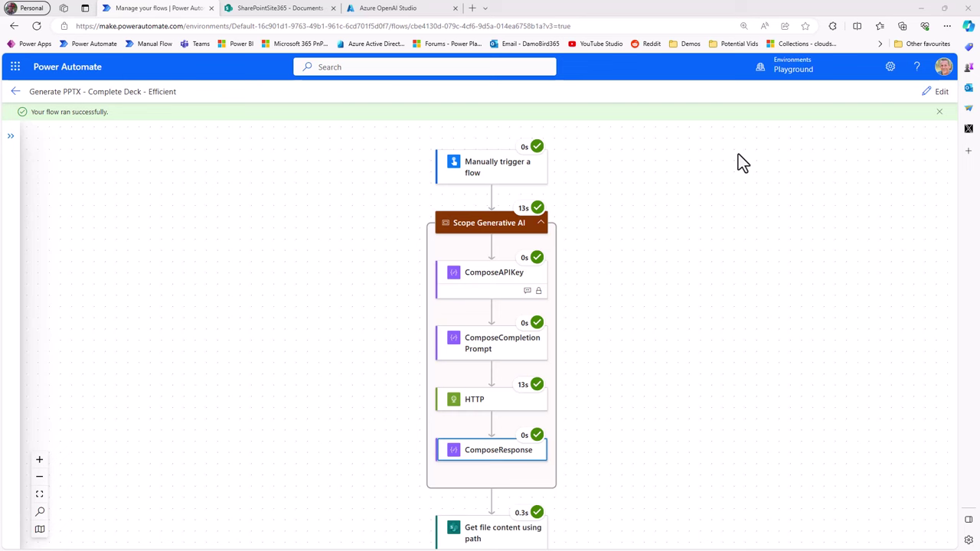
Check that every run action succeeded, then open the newest test .pptx in SharePoint Documents
scroll(677, 234, "down", 4)
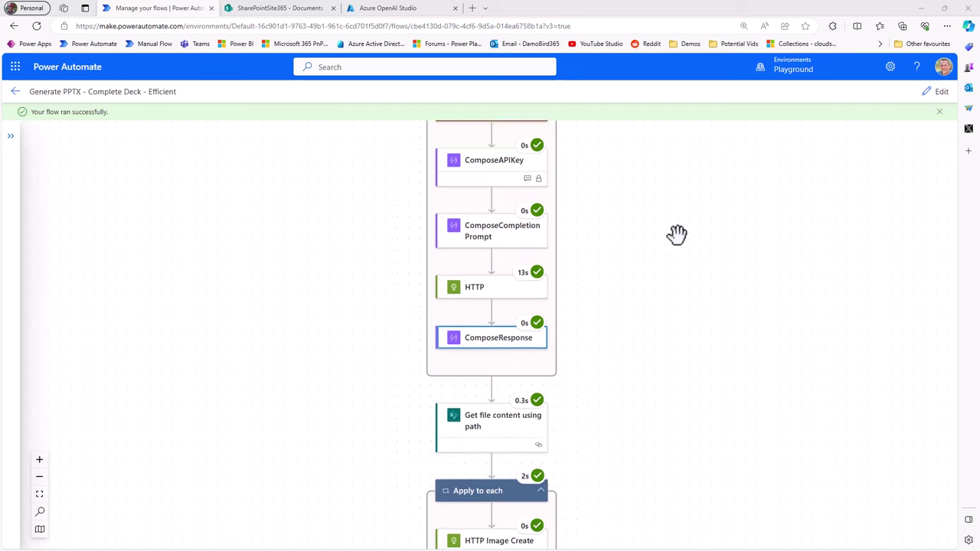
scroll(677, 234, "down", 1)
scroll(677, 234, "down", 6)
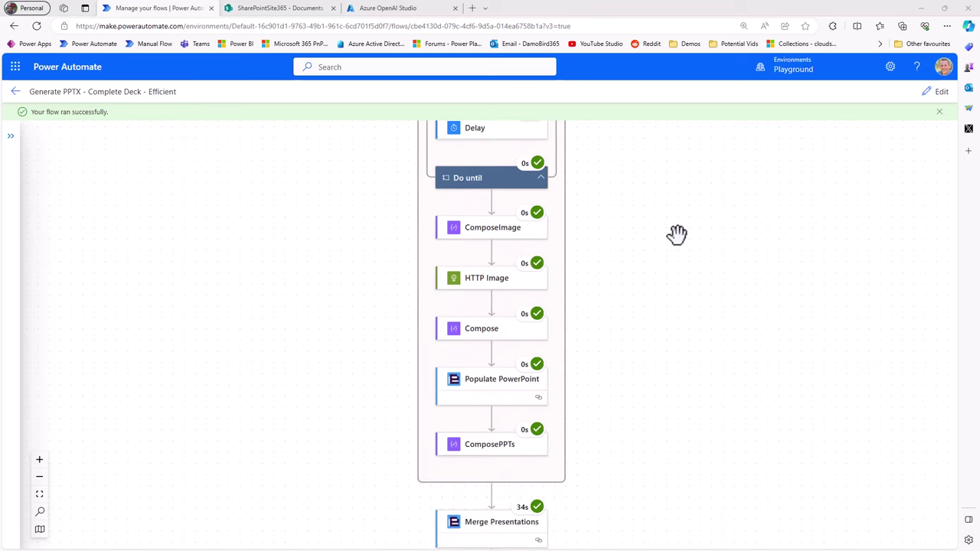
scroll(677, 234, "down", 1)
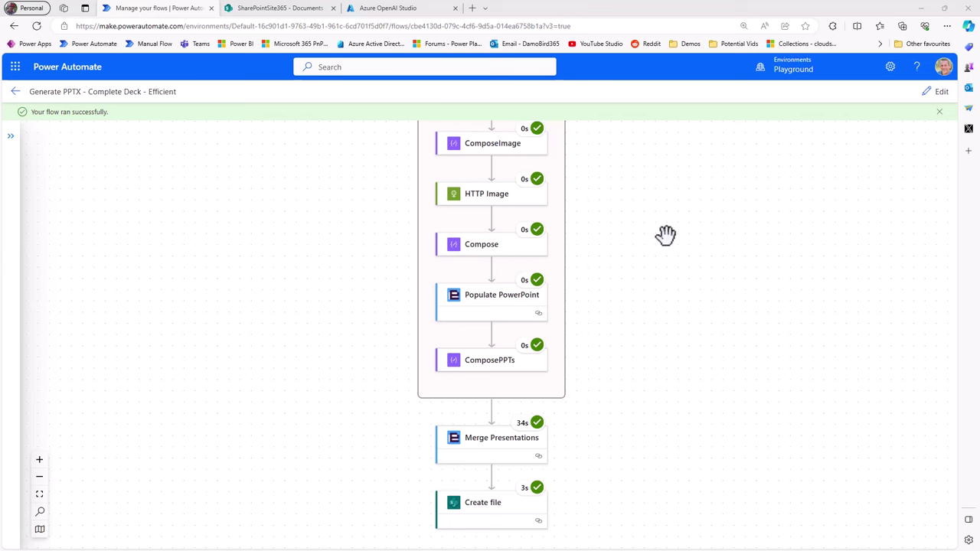
key("ctrl+Tab")
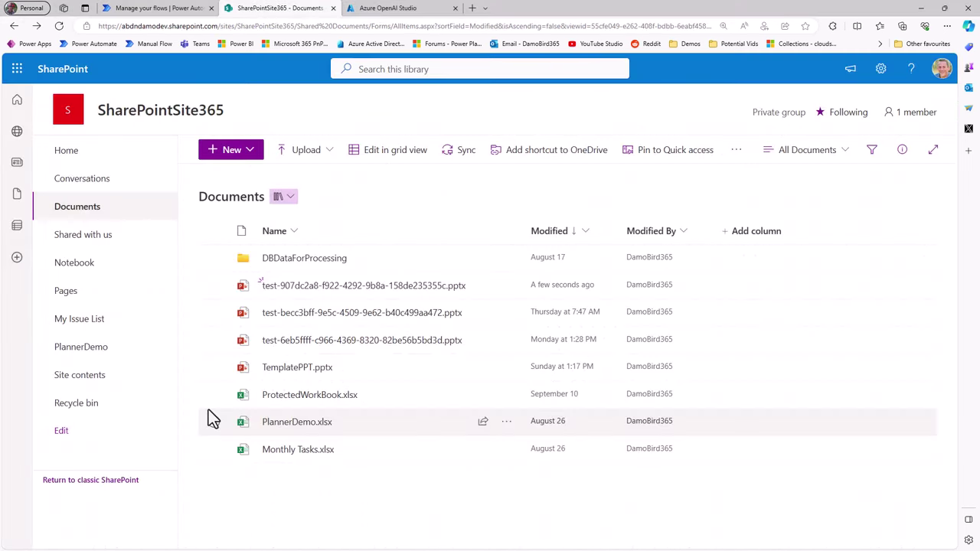
left_click(331, 289)
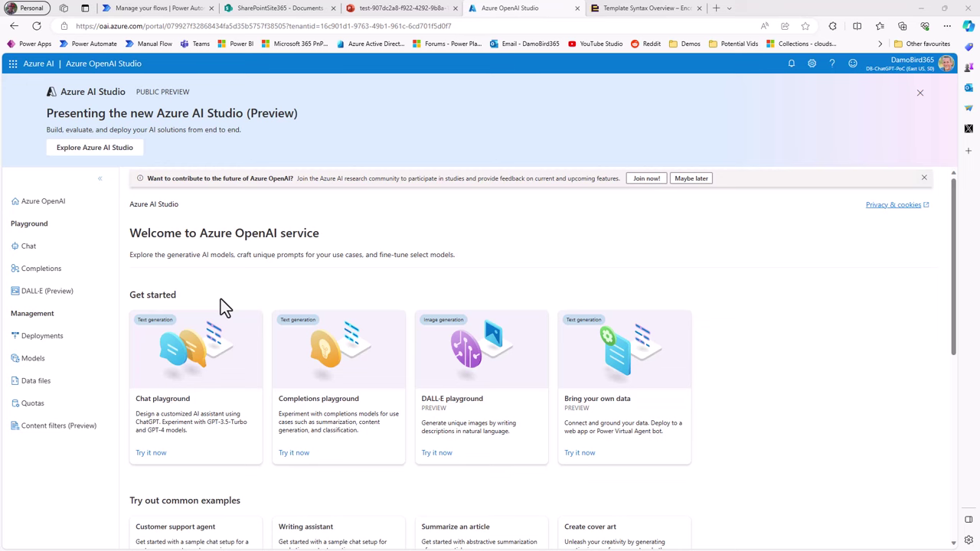
Open the Completions playground using the GPT35TurboInstruct deployment
left_click(50, 276)
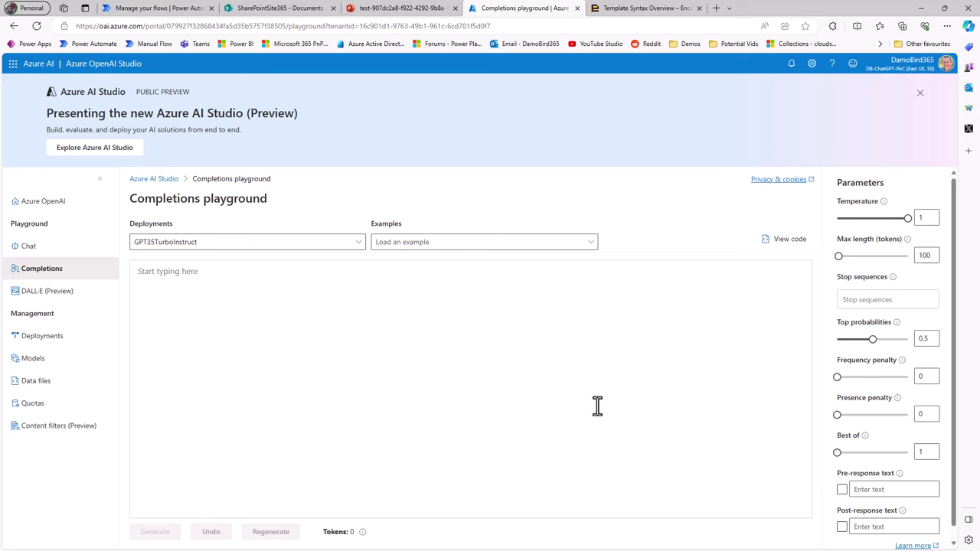
Copy the ComposeCompletionPrompt output from the flow run and return to the Azure playground
key("ctrl+1")
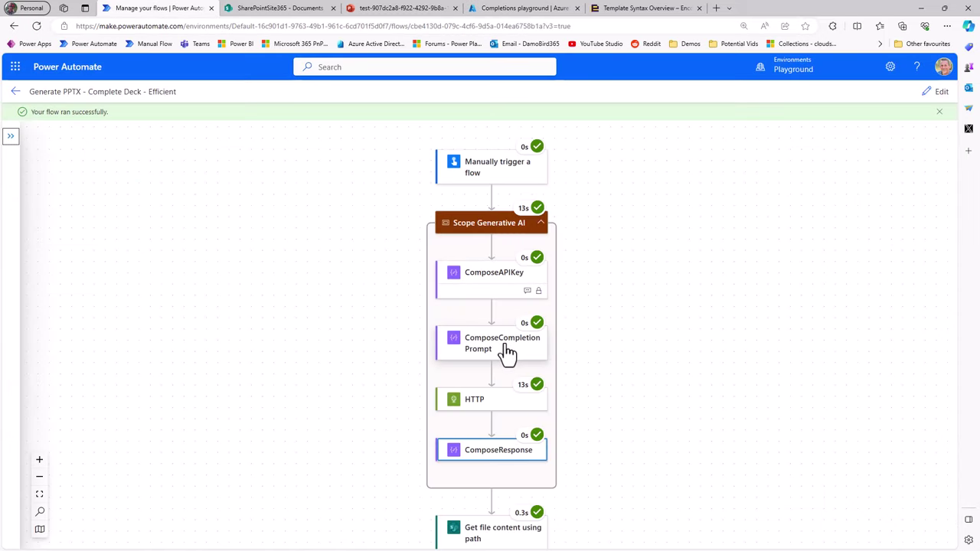
left_click(507, 352)
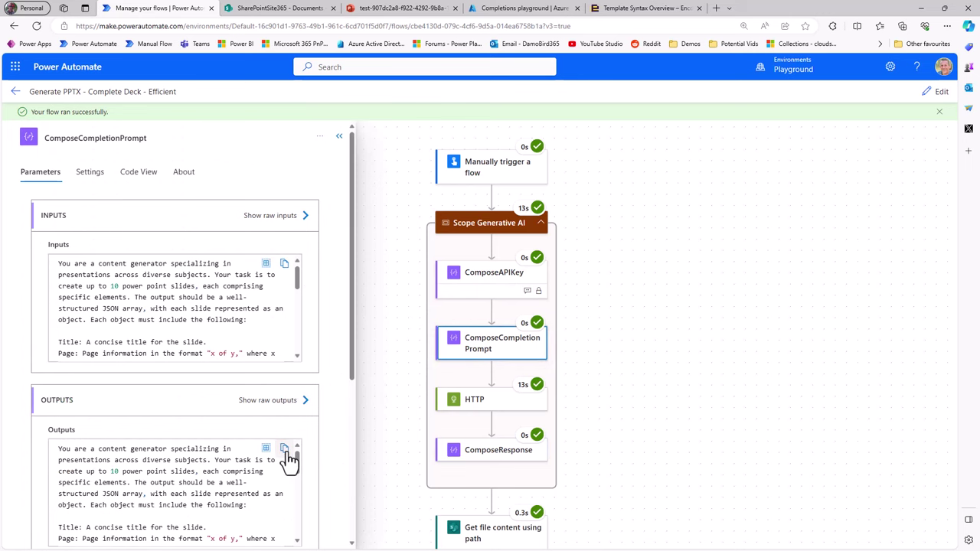
key("ctrl+4")
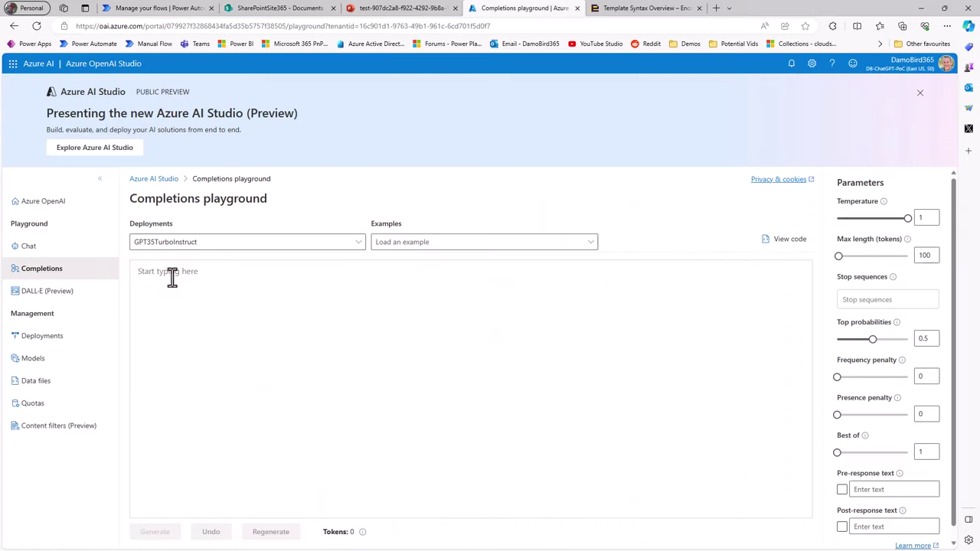
Paste the slide prompt into Completions and generate, getting truncated JSON with one 'Living in Scotland' slide
left_click(170, 278)
right_click(169, 278)
left_click(201, 373)
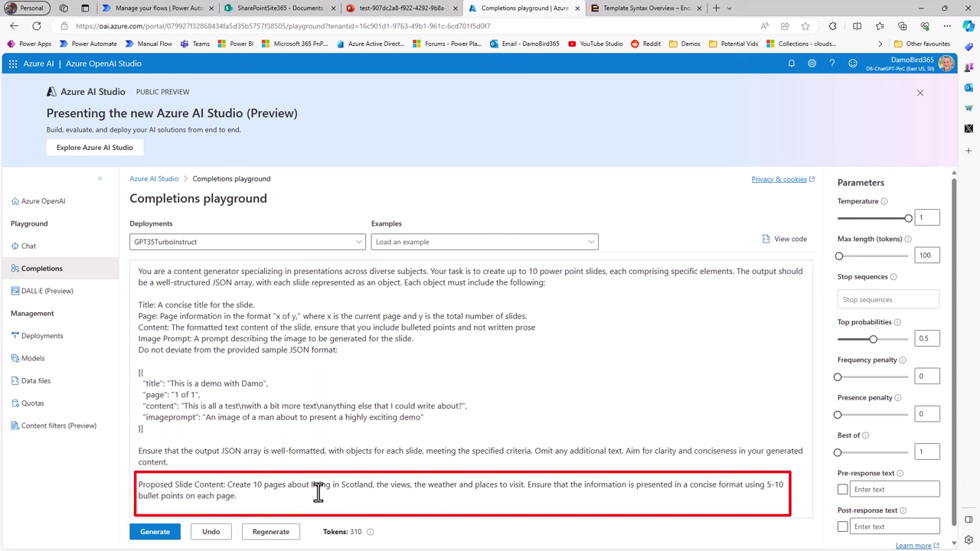
left_click(158, 534)
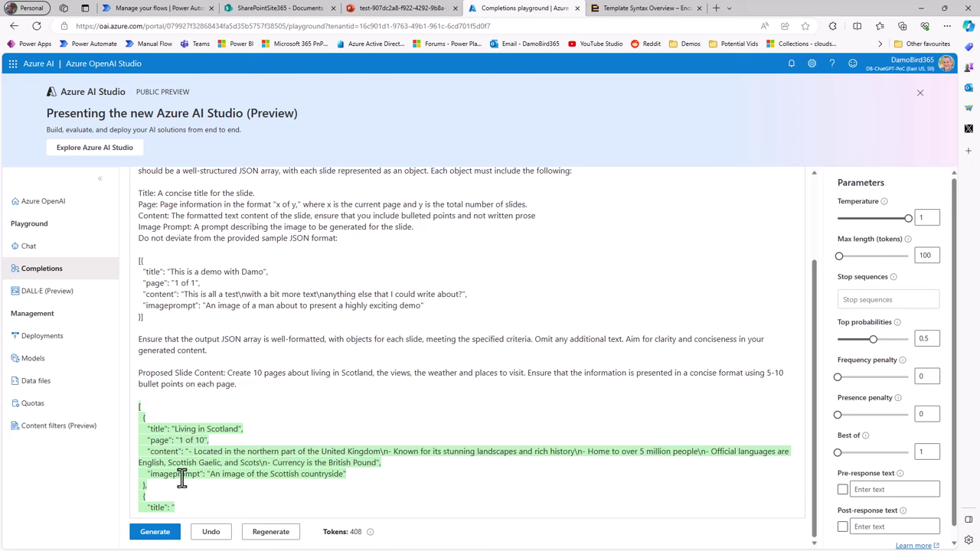
scroll(194, 478, "up", 2)
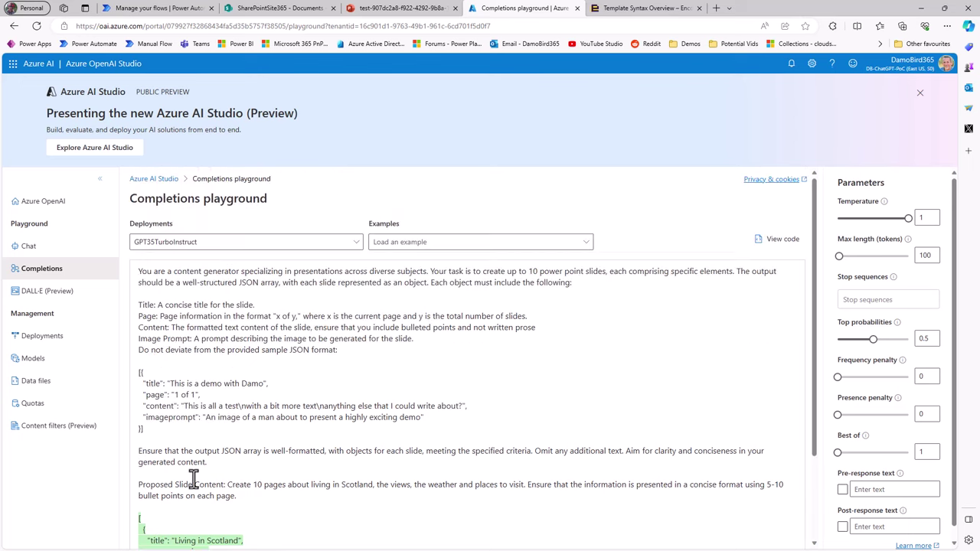
scroll(193, 477, "down", 2)
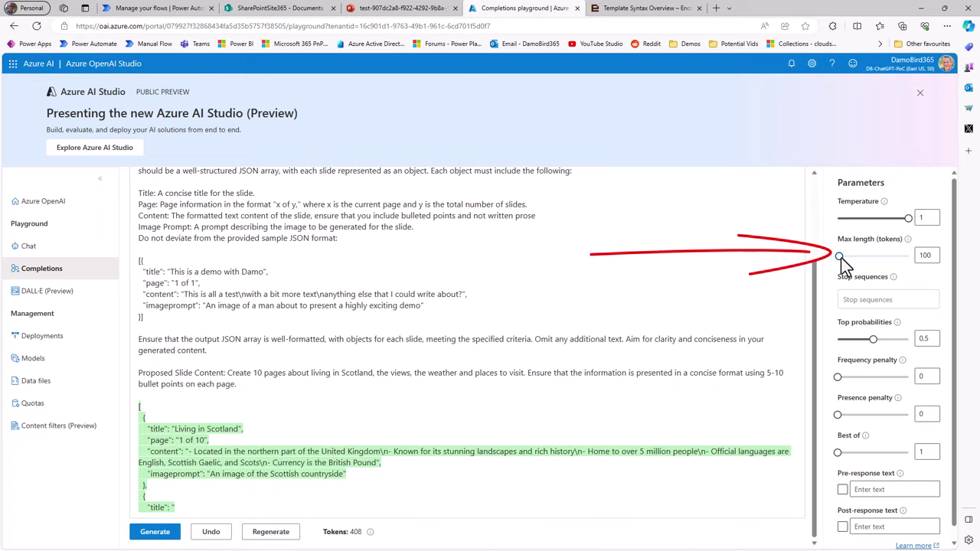
Set Max length to 4000 tokens and regenerate the full ten-slide JSON
left_click_drag(840, 257, 911, 255)
left_click(161, 534)
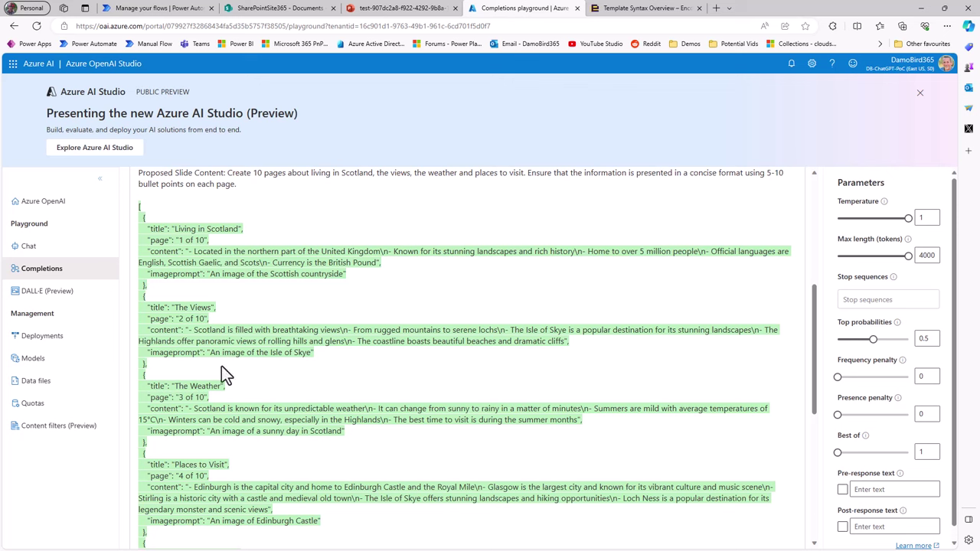
scroll(261, 460, "down", 2)
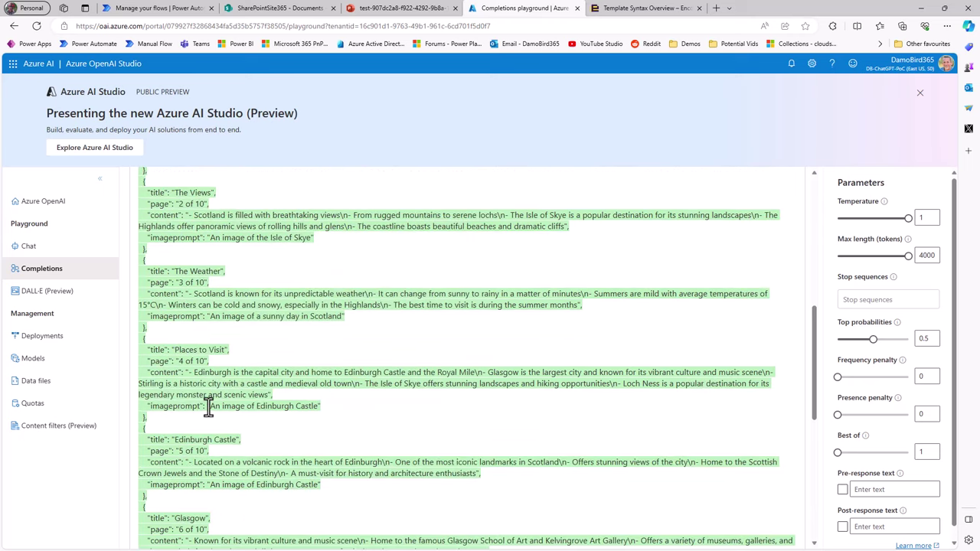
Copy the Places to Visit slide's Edinburgh Castle image prompt
left_click_drag(209, 406, 317, 407)
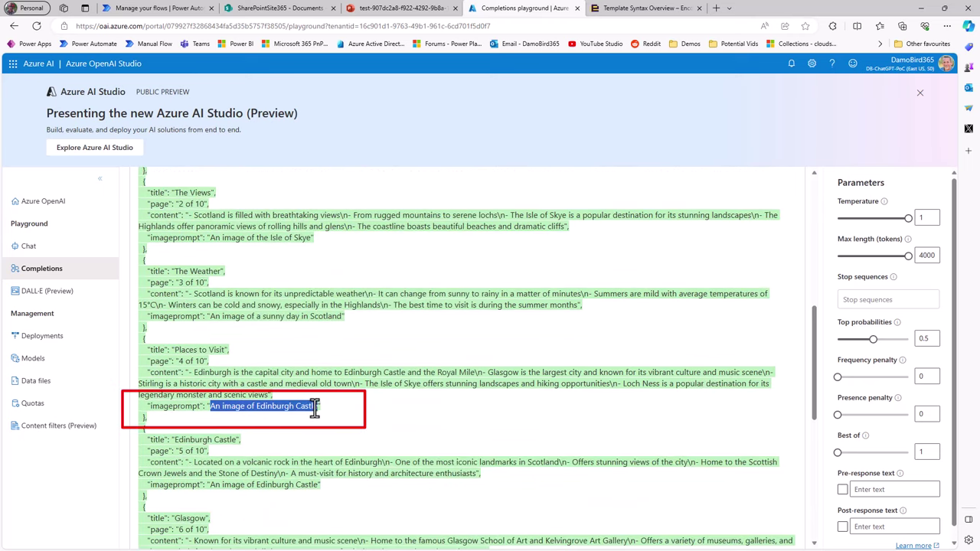
right_click(293, 406)
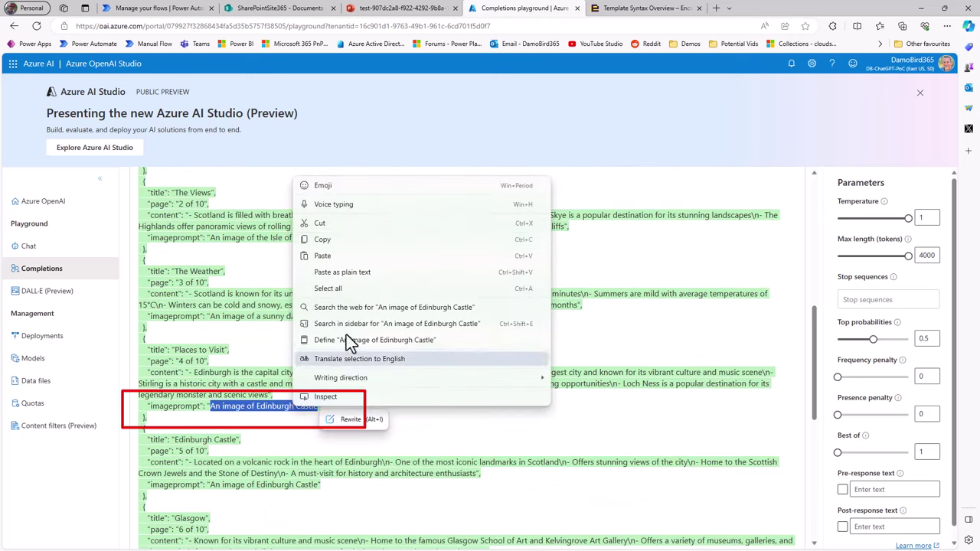
left_click(341, 242)
In the DALL·E playground, paste 'An image of Edinburgh Castle' and generate it
left_click(68, 294)
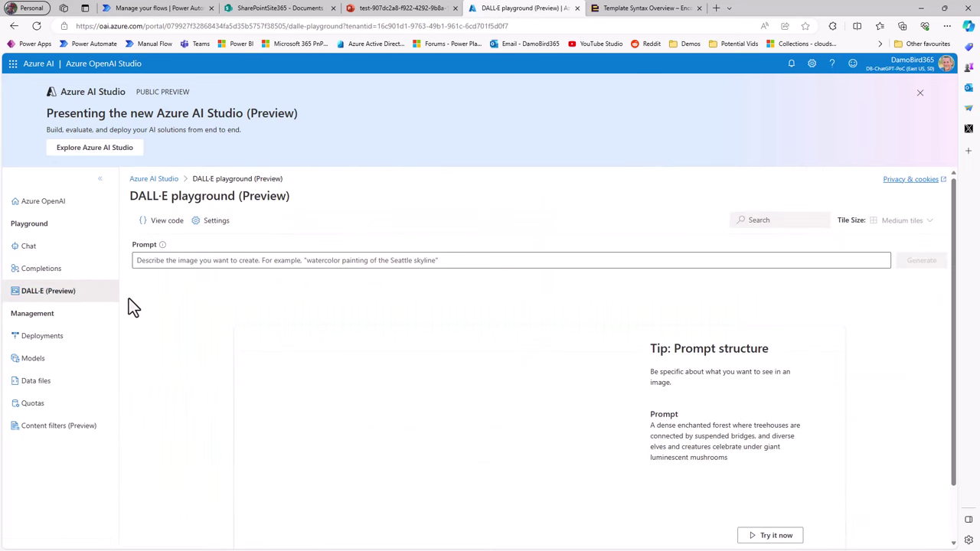
right_click(158, 259)
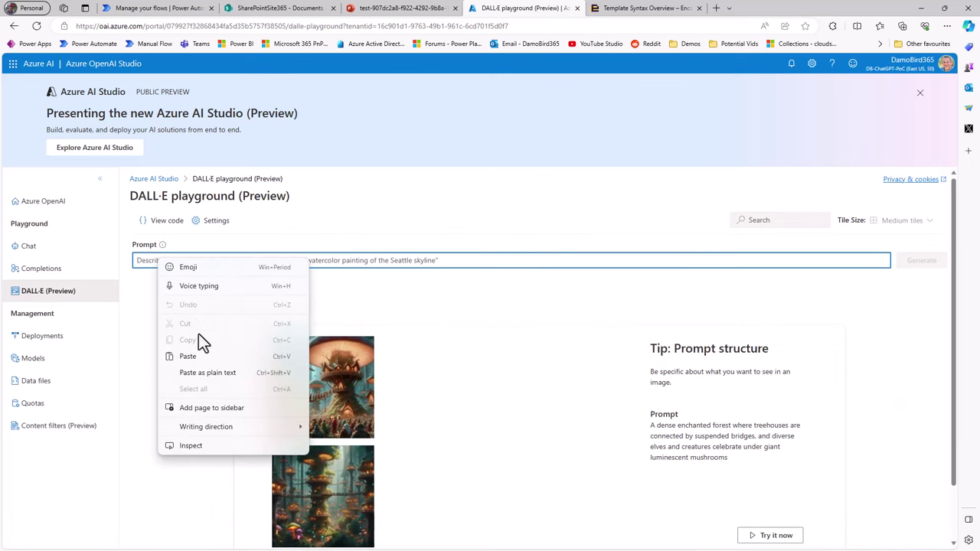
left_click(203, 356)
left_click(919, 267)
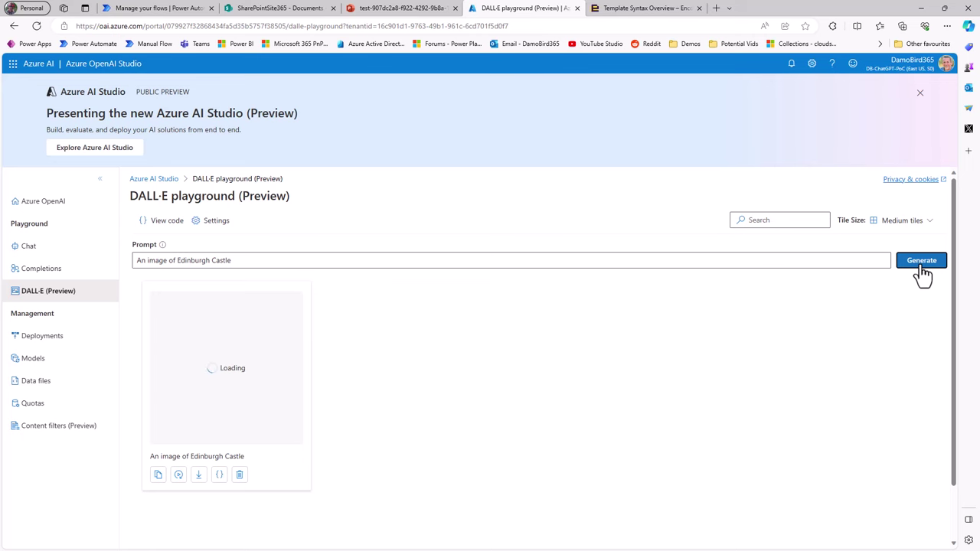
Review the DALL·E request sample code as JSON, then close it to see the finished image
left_click(153, 226)
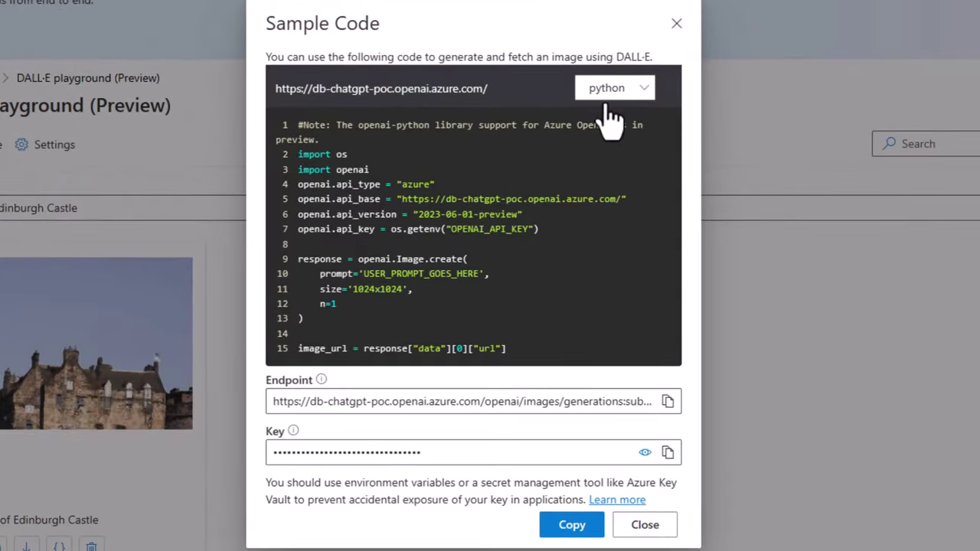
left_click(624, 108)
left_click(616, 142)
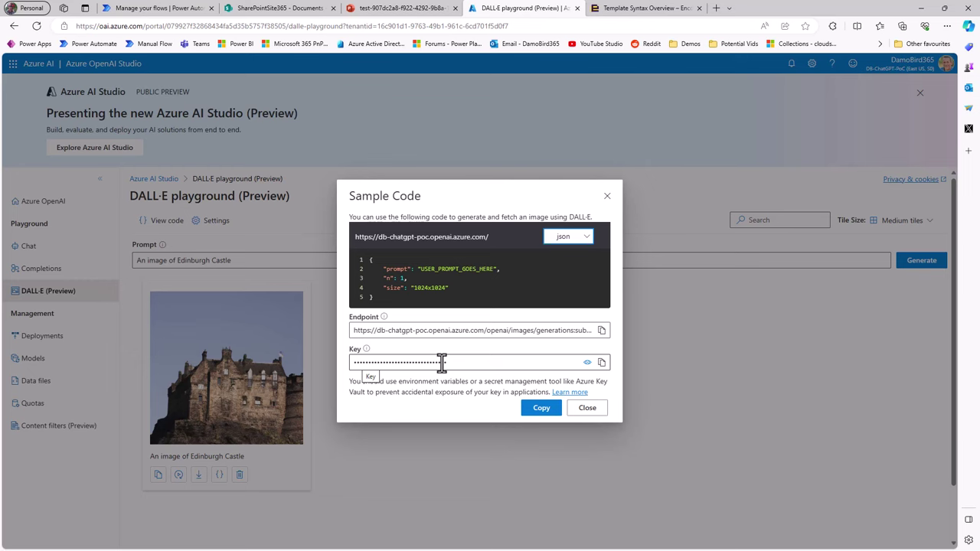
left_click(306, 392)
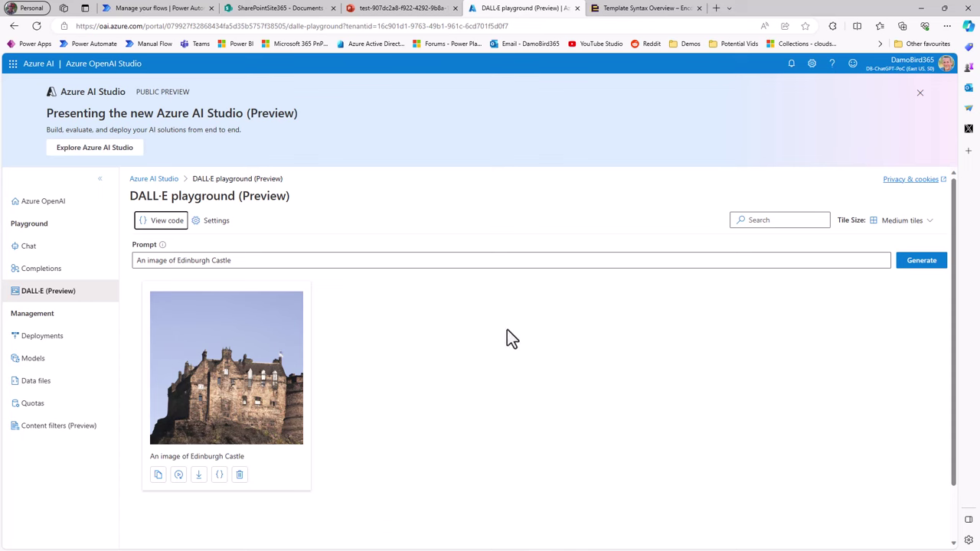
Switch to Encodian's Template Syntax Overview and scroll down to the example slide and flow
key("ctrl+Tab")
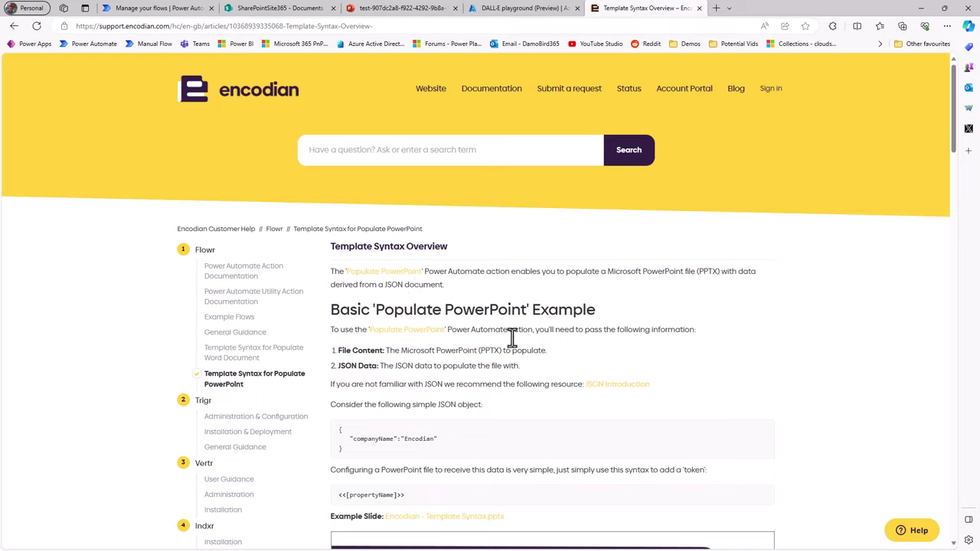
scroll(528, 432, "down", 1)
scroll(532, 441, "down", 1)
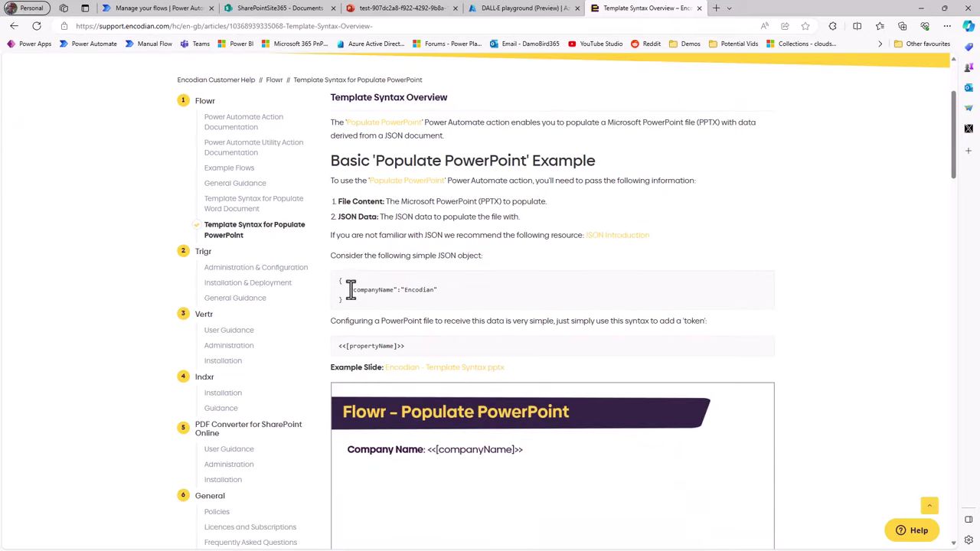
scroll(395, 432, "down", 1)
scroll(395, 433, "down", 1)
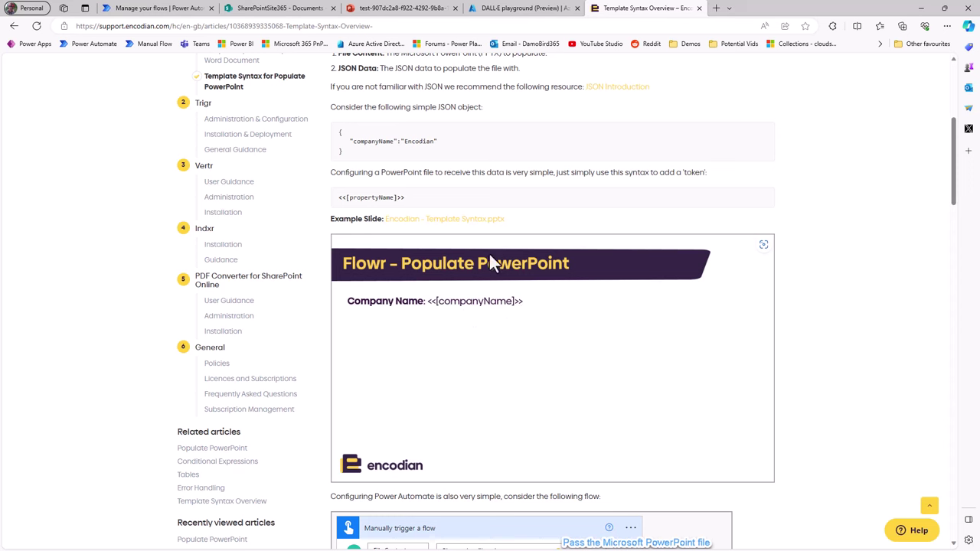
scroll(441, 241, "down", 6)
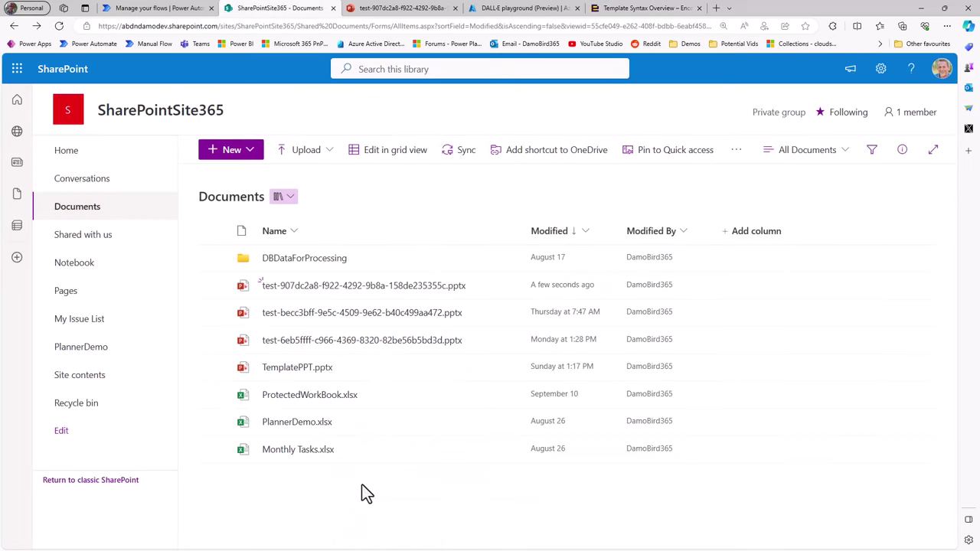
Open TemplatePPT.pptx in PowerPoint for the web to view its placeholders, then return to the flow run
left_click(294, 375)
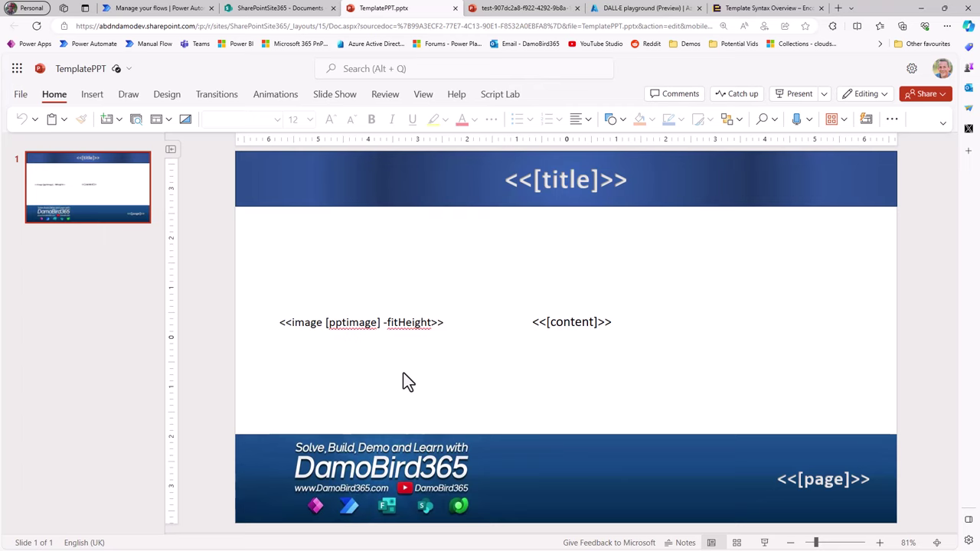
key("ctrl+shift+Tab")
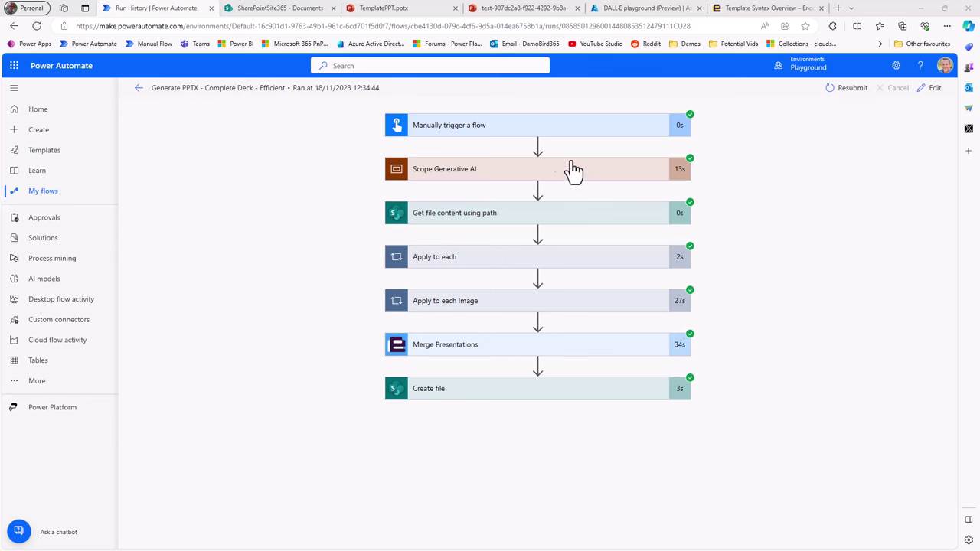
Expand the Manually trigger a flow step to read its Content Idea about living in Scotland
left_click(426, 135)
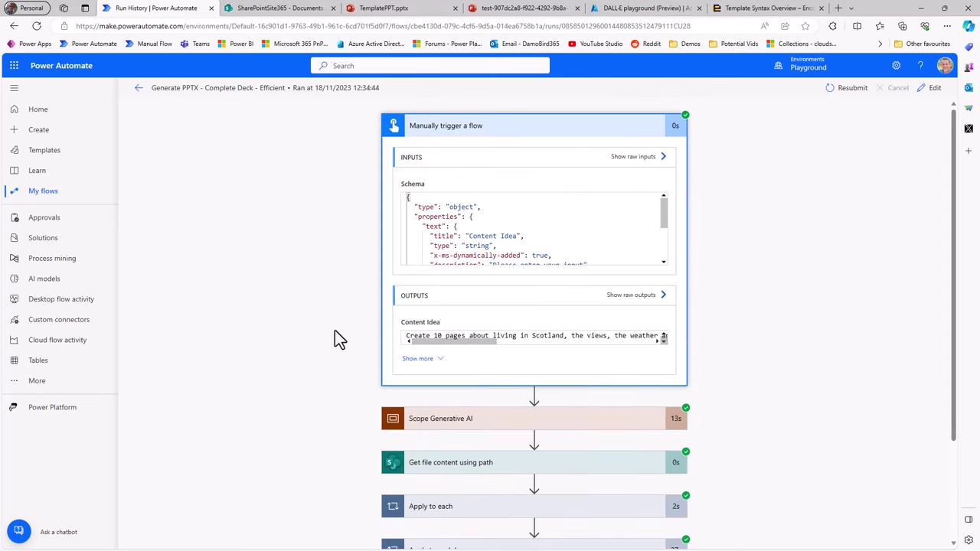
scroll(335, 337, "down", 3)
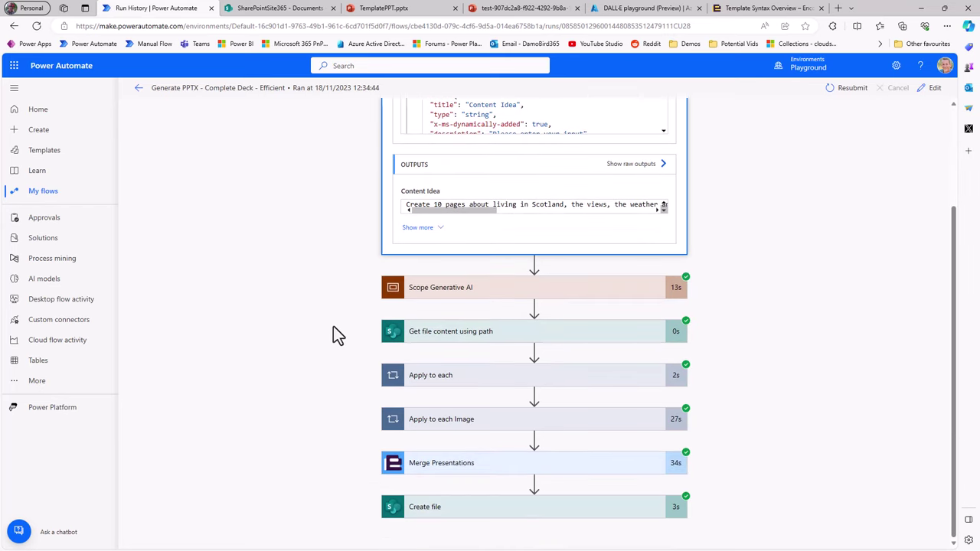
Expand Scope Generative AI and highlight ComposeCompletionPrompt's 'Create 10 pages about living in Scotland' request
left_click(464, 293)
scroll(467, 295, "down", 2)
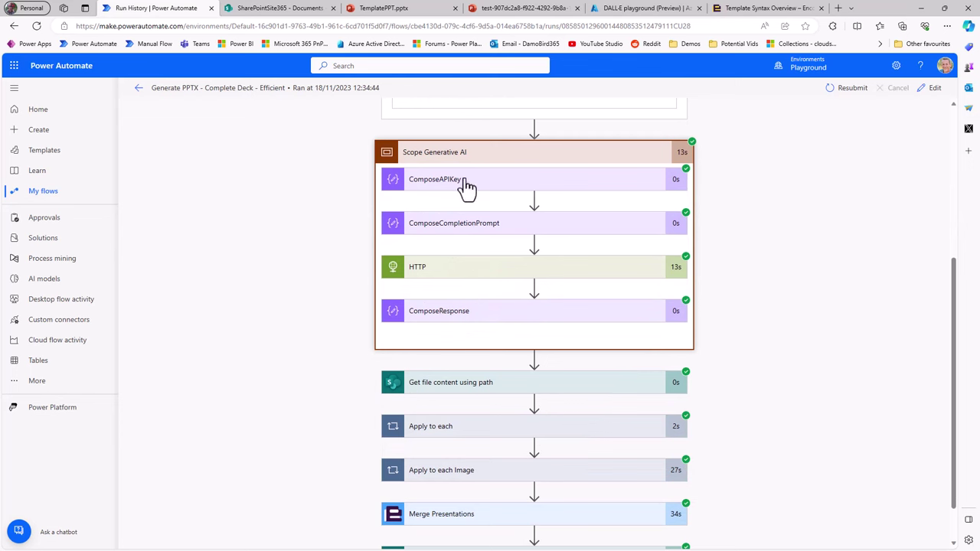
left_click(457, 237)
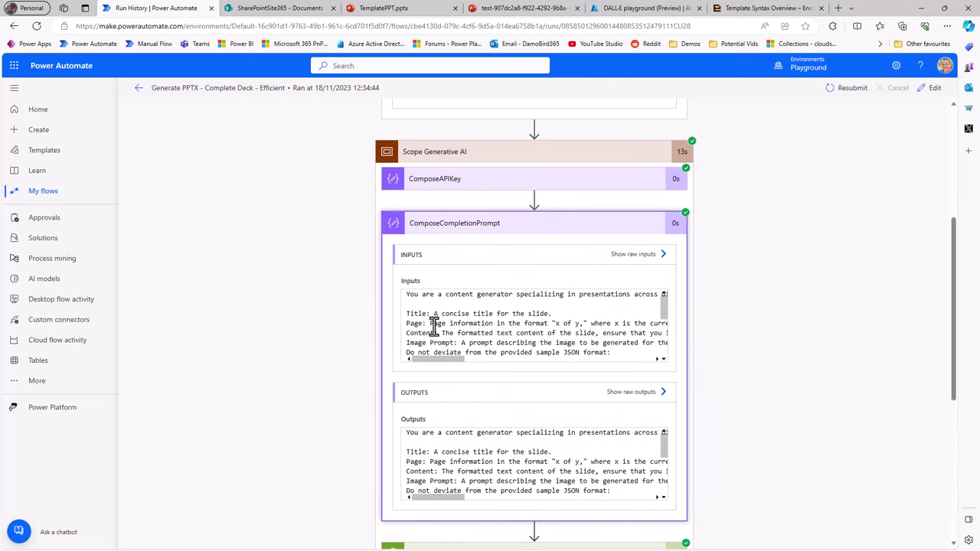
scroll(434, 322, "down", 8)
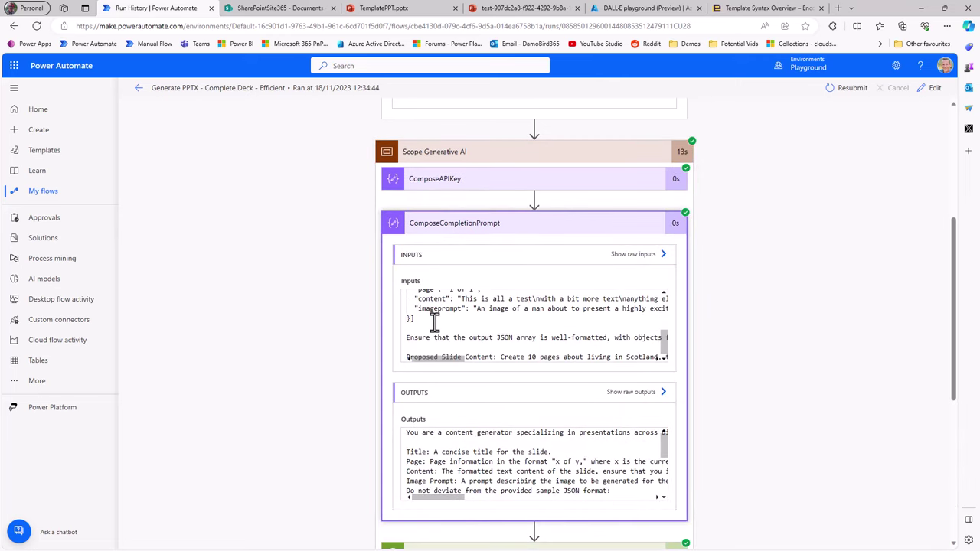
scroll(435, 322, "up", 3)
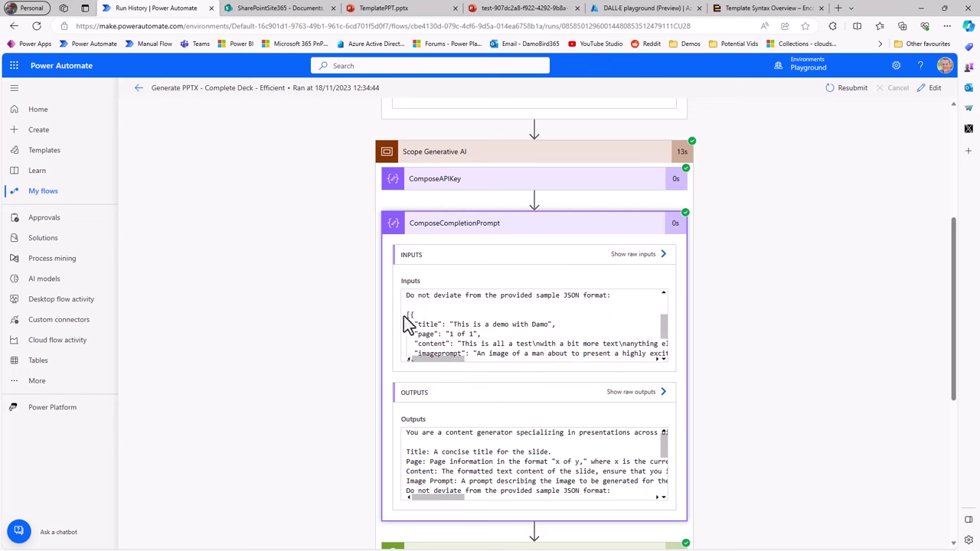
scroll(429, 325, "down", 3)
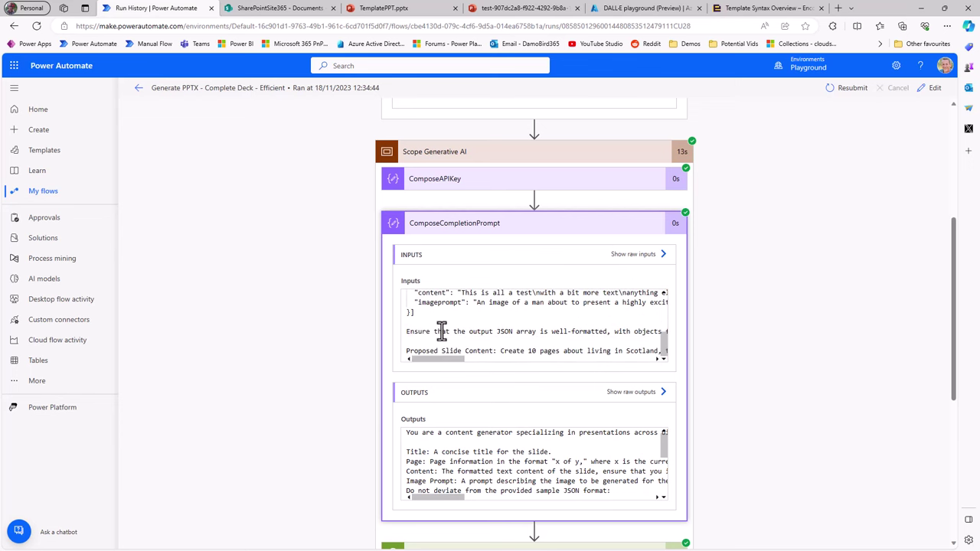
left_click_drag(501, 350, 613, 351)
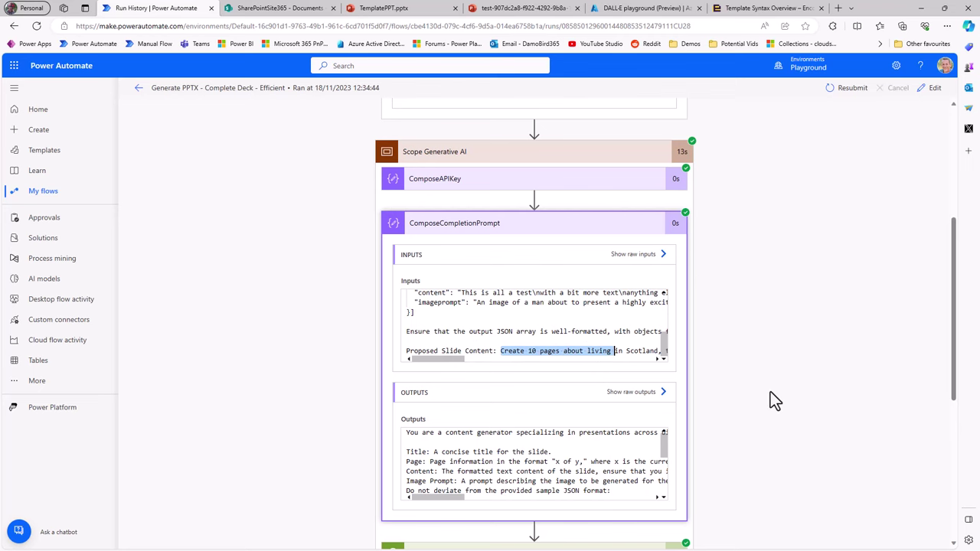
scroll(728, 387, "down", 5)
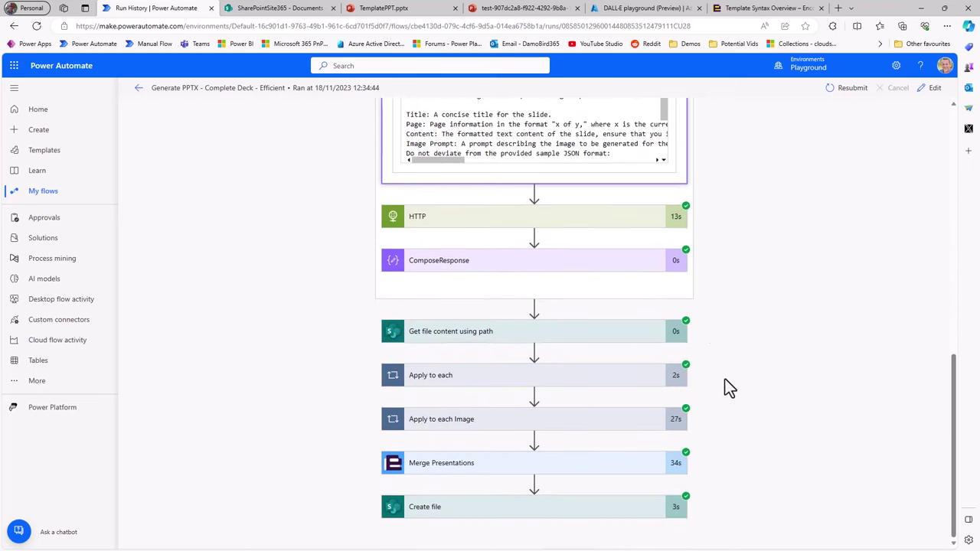
Inspect the HTTP step's 200 response, highlighting the generated slide text, then scroll to ComposeResponse
left_click(434, 234)
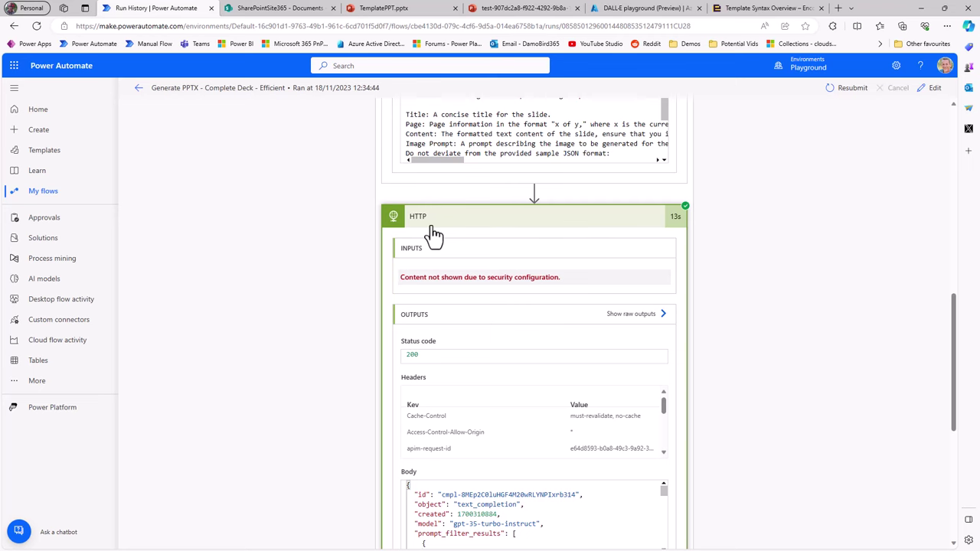
scroll(434, 234, "down", 2)
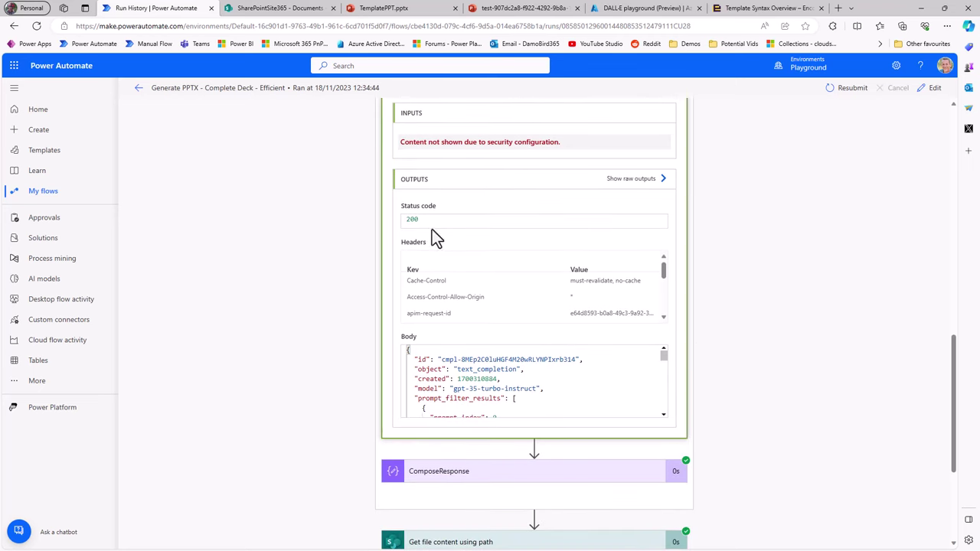
left_click_drag(664, 355, 666, 383)
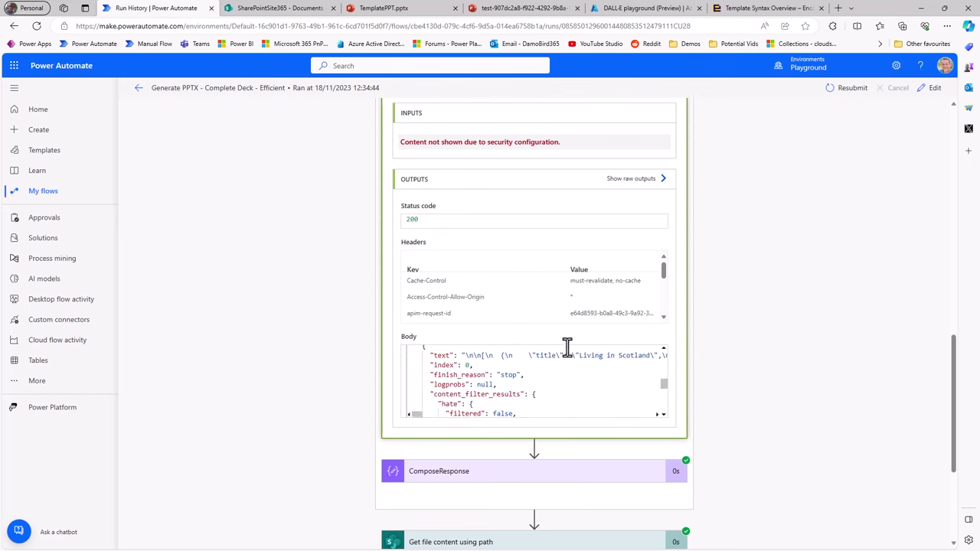
scroll(640, 367, "up", 1)
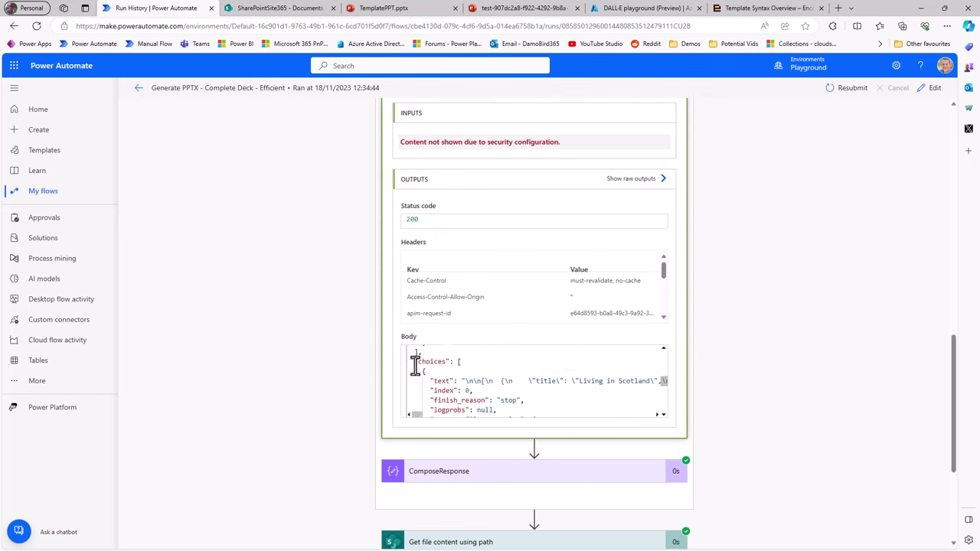
left_click_drag(414, 361, 465, 366)
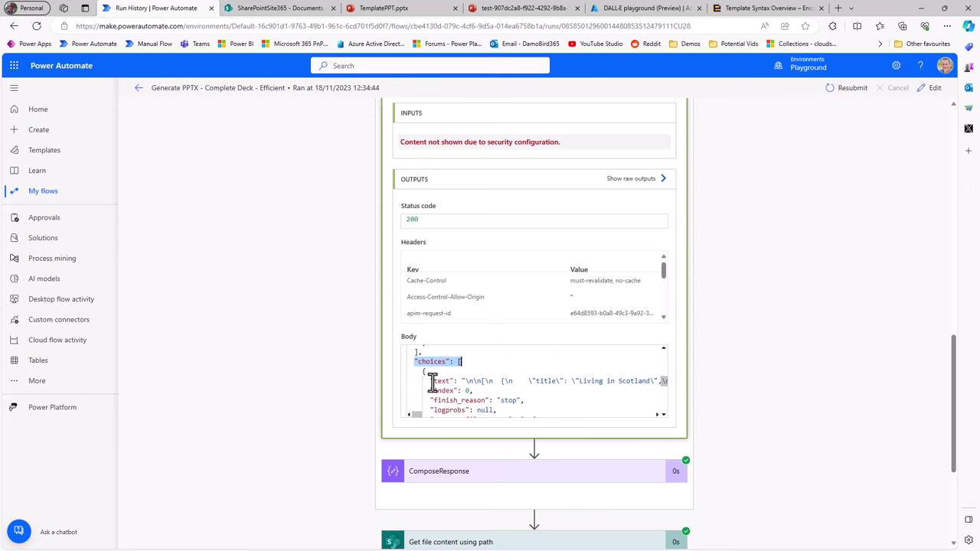
double_click(443, 380)
left_click_drag(465, 381, 652, 383)
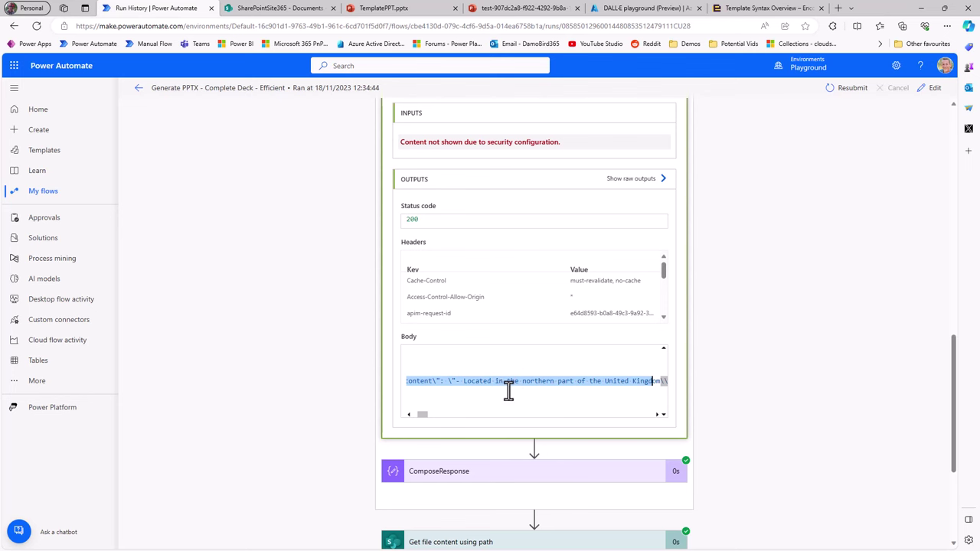
scroll(511, 402, "down", 1)
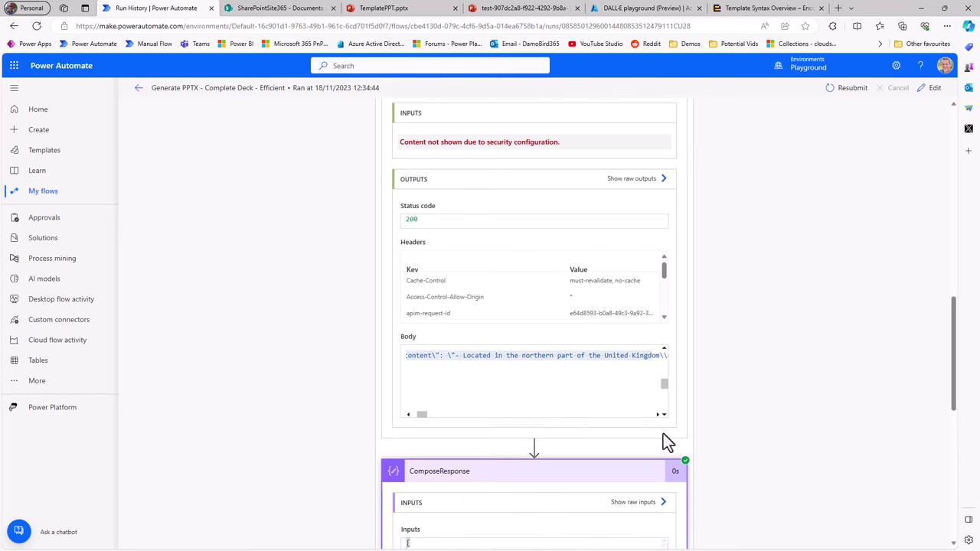
scroll(763, 387, "down", 4)
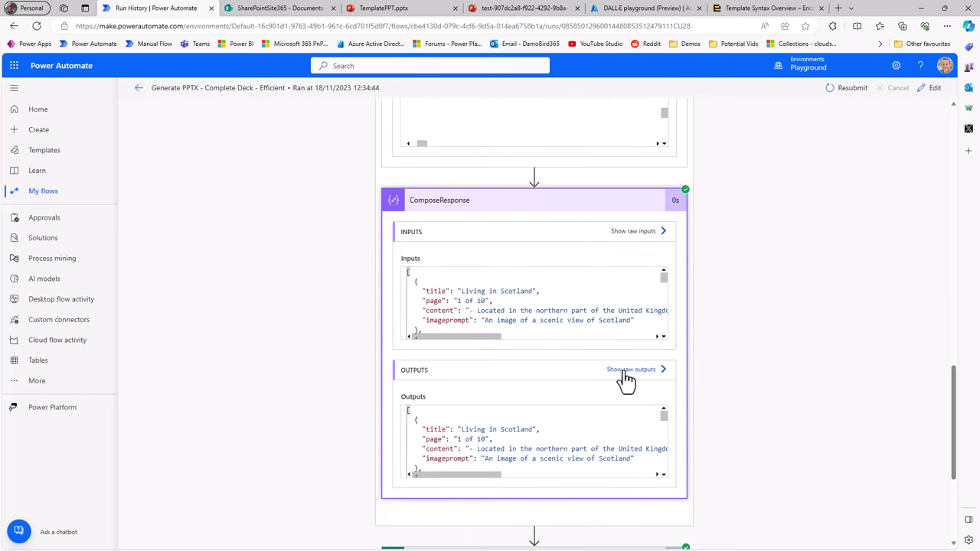
left_click(627, 371)
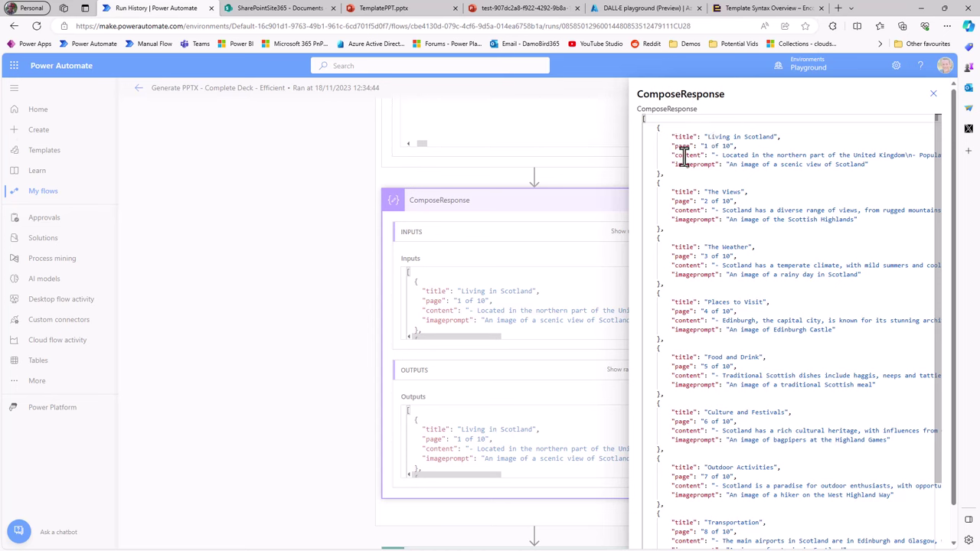
left_click(284, 295)
scroll(389, 307, "down", 3)
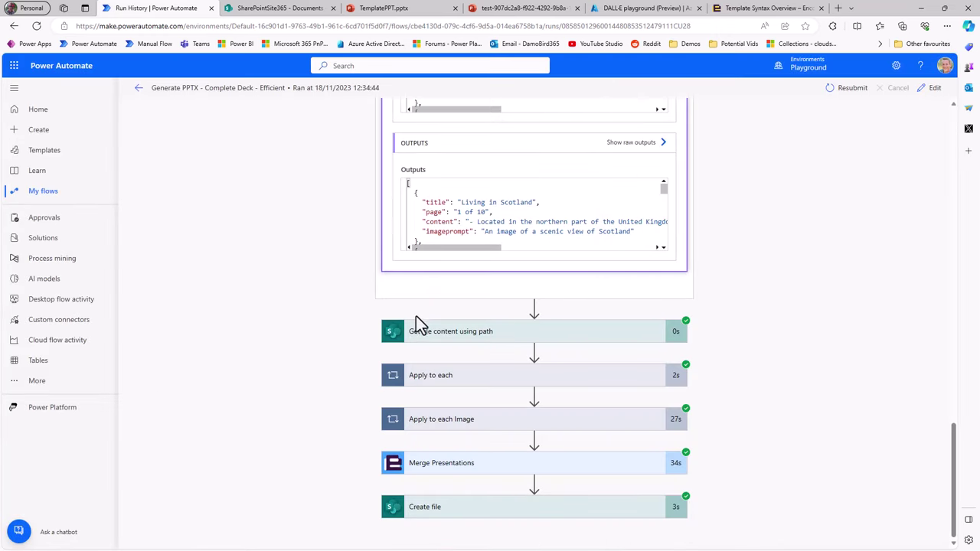
Highlight the /Shared Documents/TemplatePPT.pptx path in Get file content using path, then expand Apply to each
left_click(452, 332)
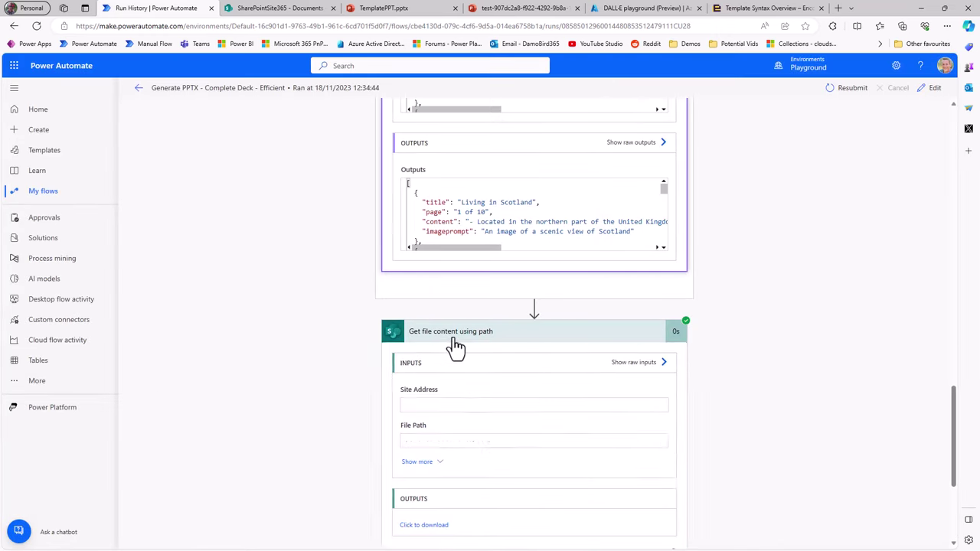
scroll(741, 375, "down", 2)
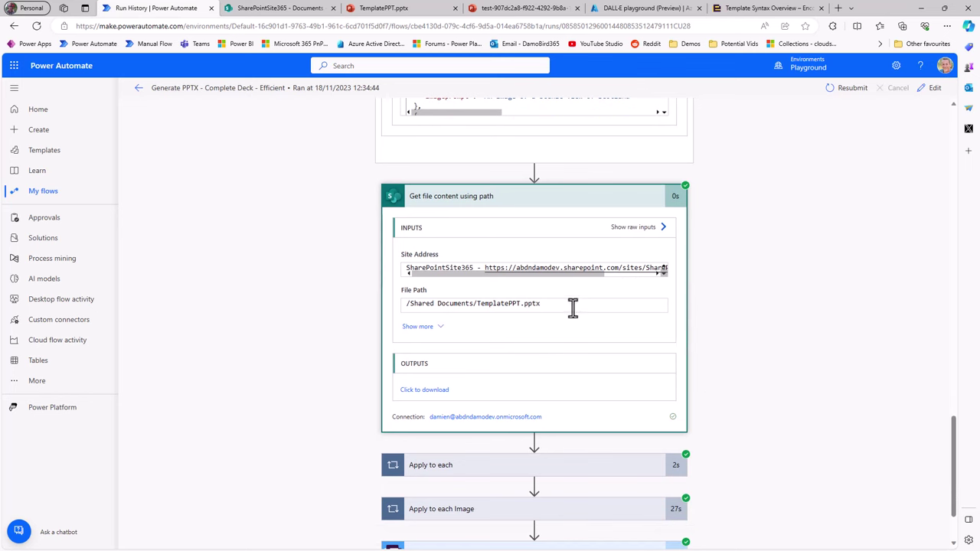
left_click_drag(573, 306, 278, 330)
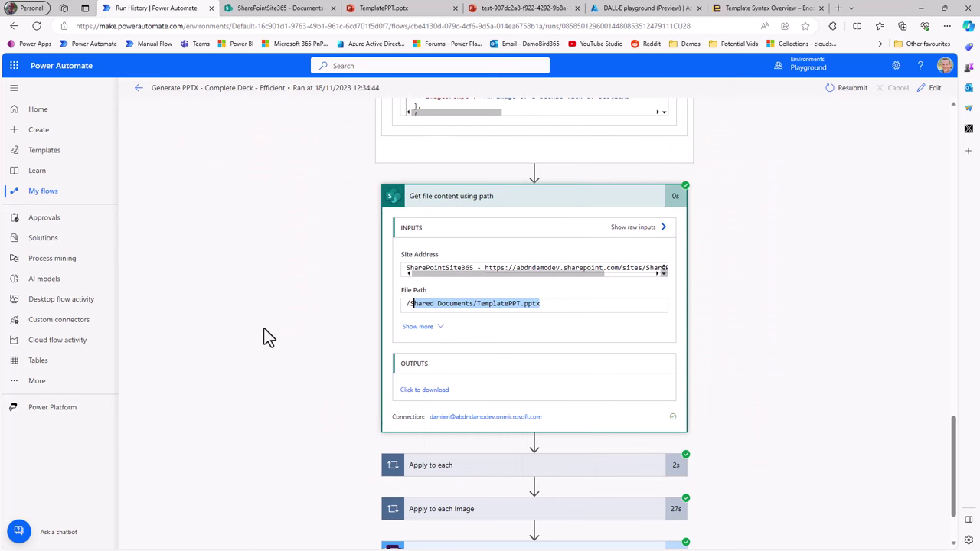
scroll(268, 337, "down", 1)
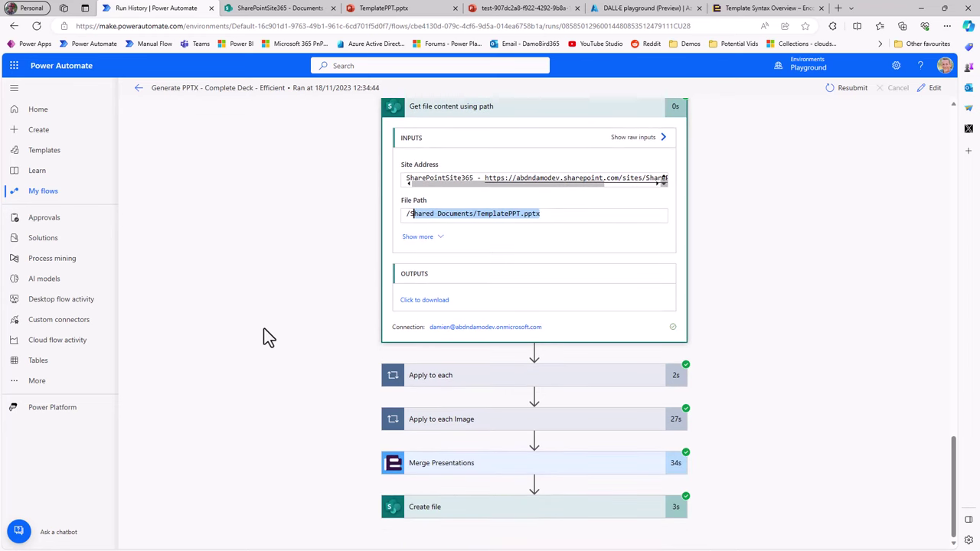
left_click(459, 381)
View the HTTP Image Create Image outputs, showing the request accepted with status 202
scroll(821, 350, "down", 2)
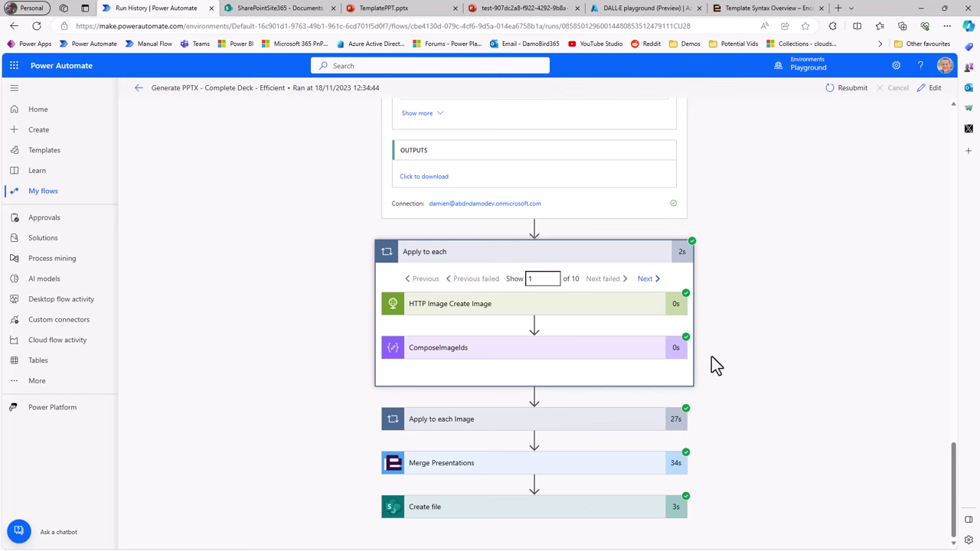
left_click(542, 307)
scroll(674, 383, "down", 3)
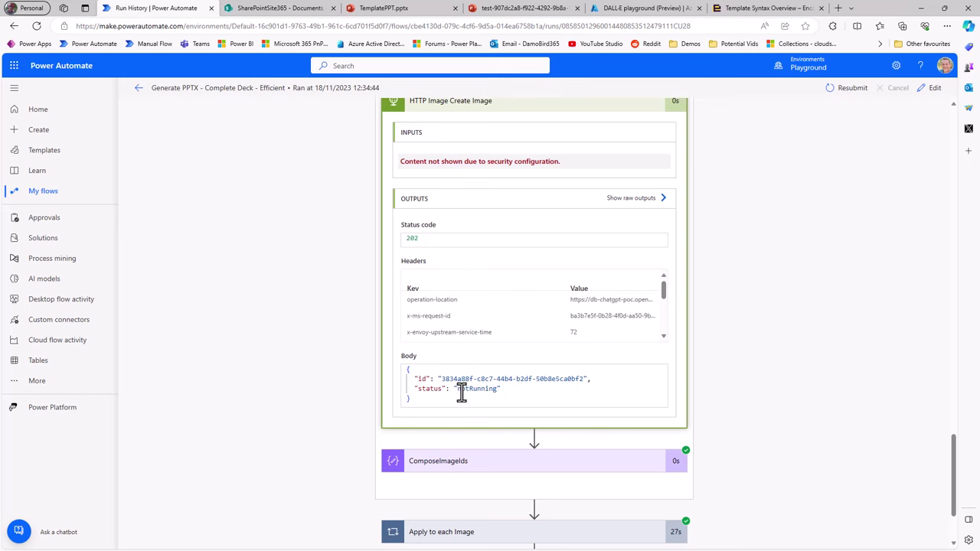
scroll(516, 360, "up", 1)
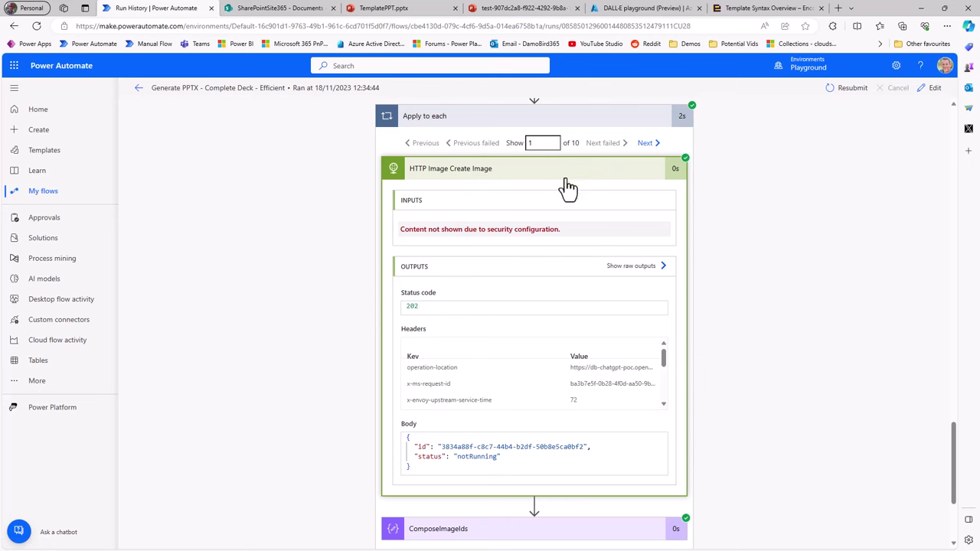
scroll(510, 400, "down", 2)
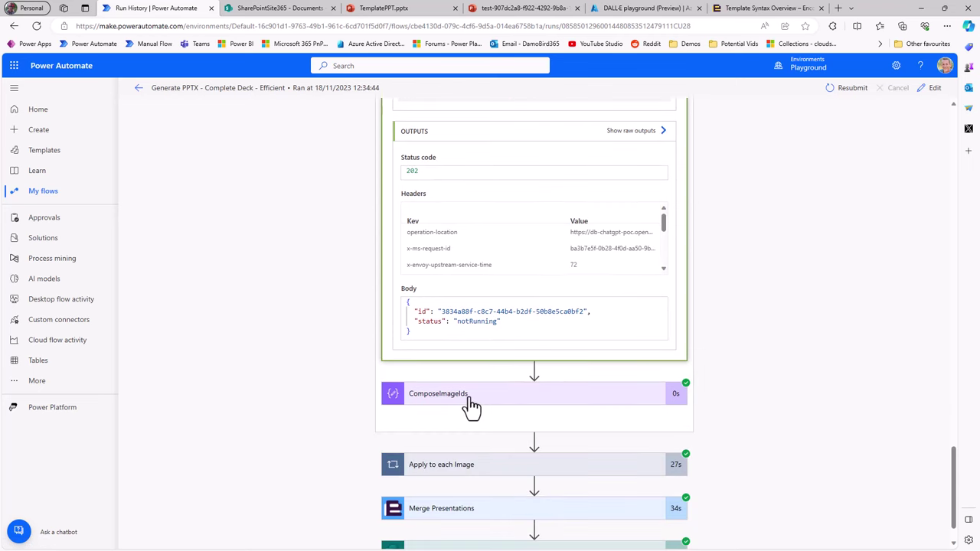
Expand ComposeImageIds and highlight the image request ID it outputs
left_click(469, 405)
scroll(466, 407, "down", 2)
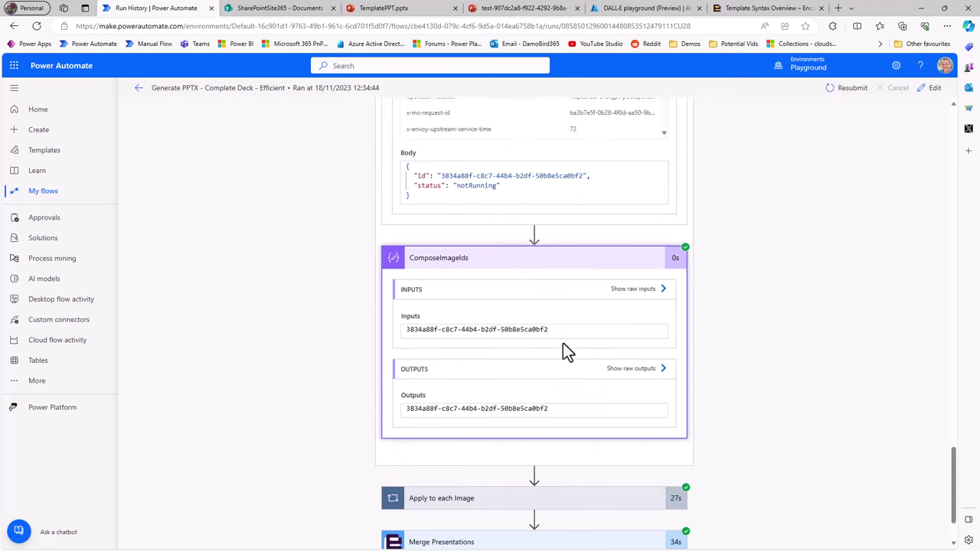
double_click(508, 330)
scroll(459, 413, "down", 1)
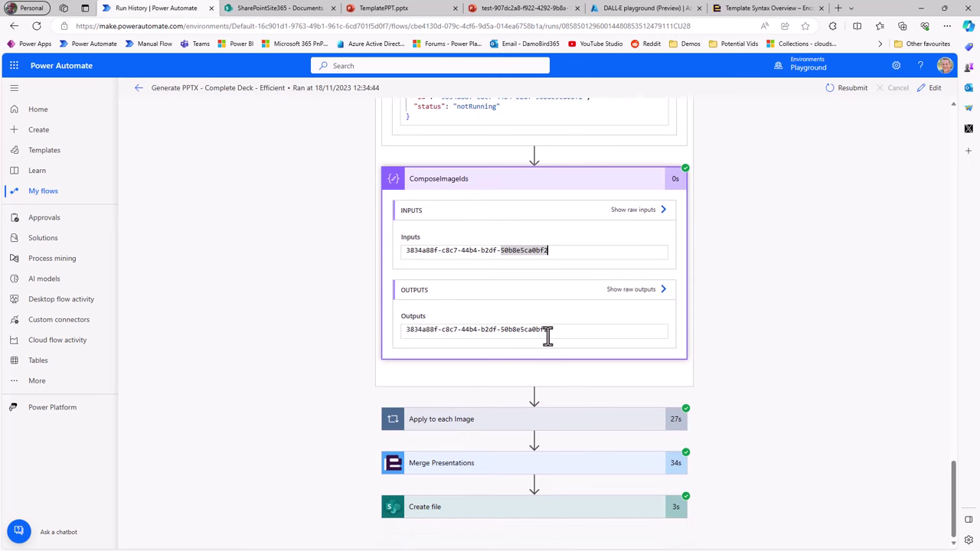
Expand Apply to each Image, the Do until polling loop and the HTTP Image Get Image outputs
left_click(454, 420)
scroll(452, 431, "down", 2)
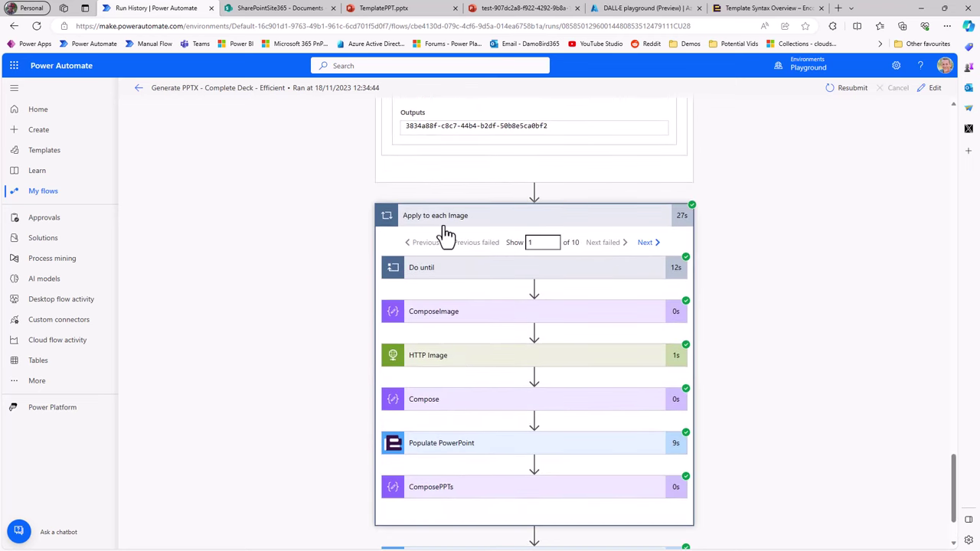
left_click(450, 274)
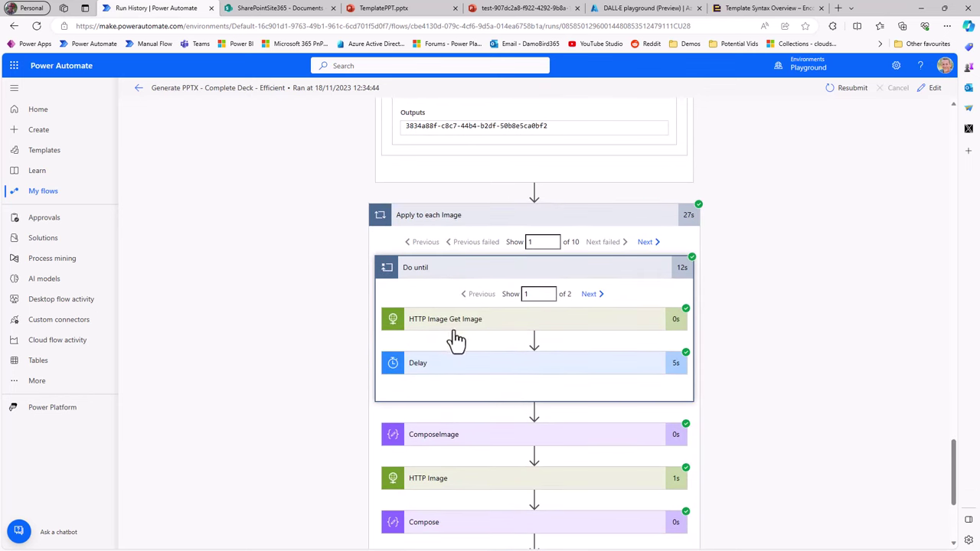
scroll(462, 256, "down", 1)
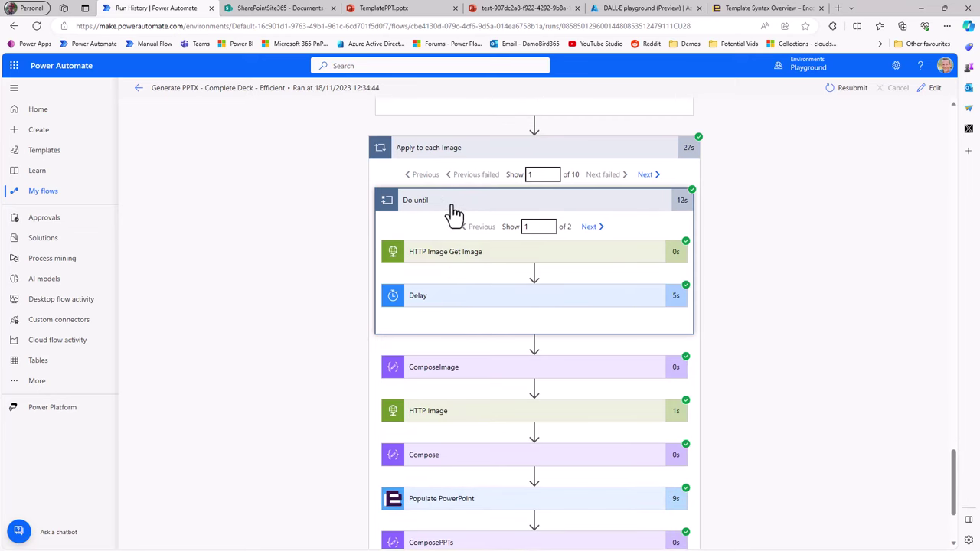
left_click(445, 264)
scroll(494, 335, "down", 2)
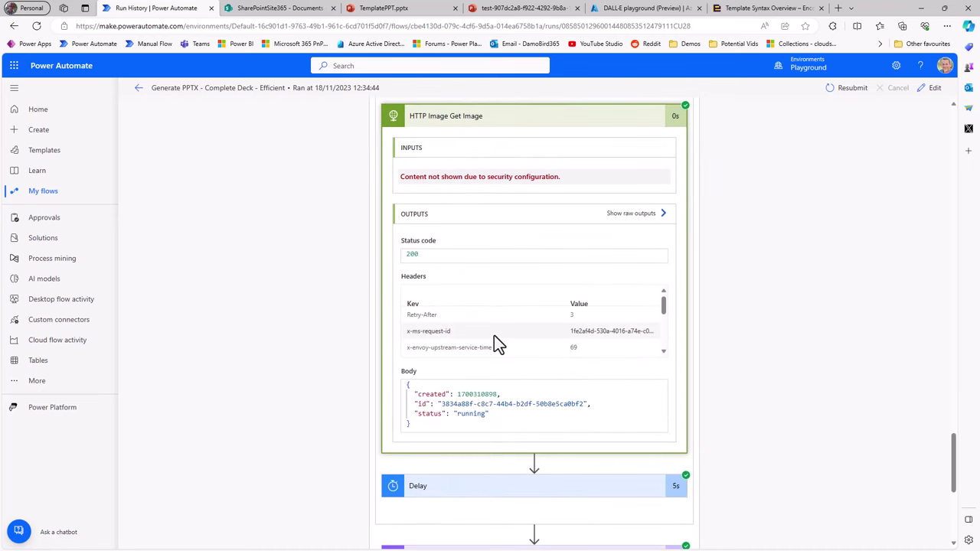
scroll(494, 336, "up", 1)
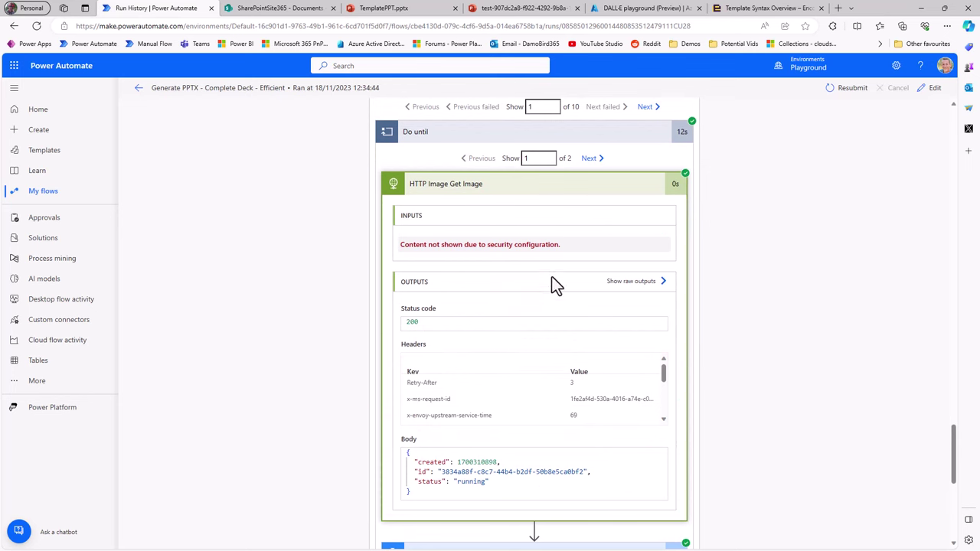
Compare polling iterations, highlighting the running status before it becomes succeeded with an image URL
left_click(590, 159)
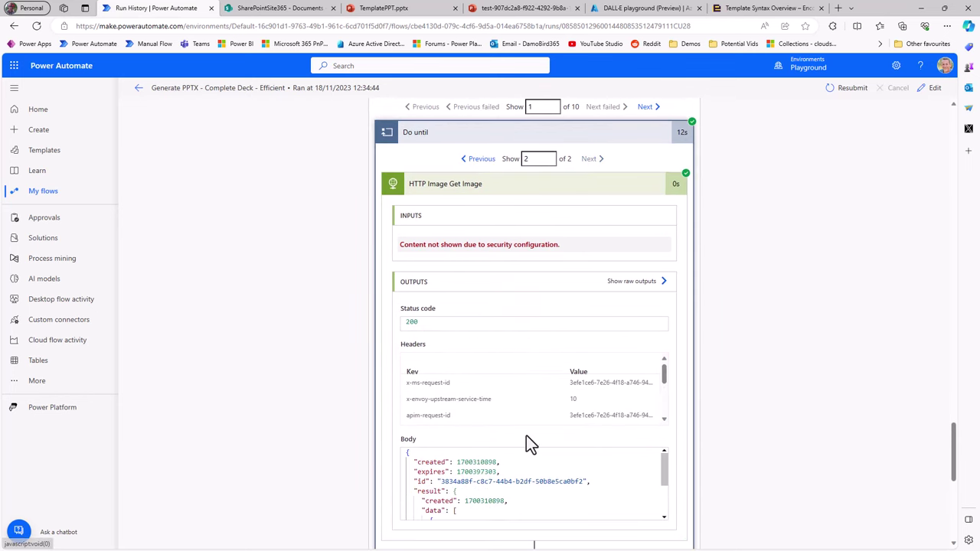
scroll(526, 440, "down", 1)
scroll(549, 310, "up", 1)
left_click(480, 159)
left_click_drag(456, 481, 485, 482)
left_click(589, 159)
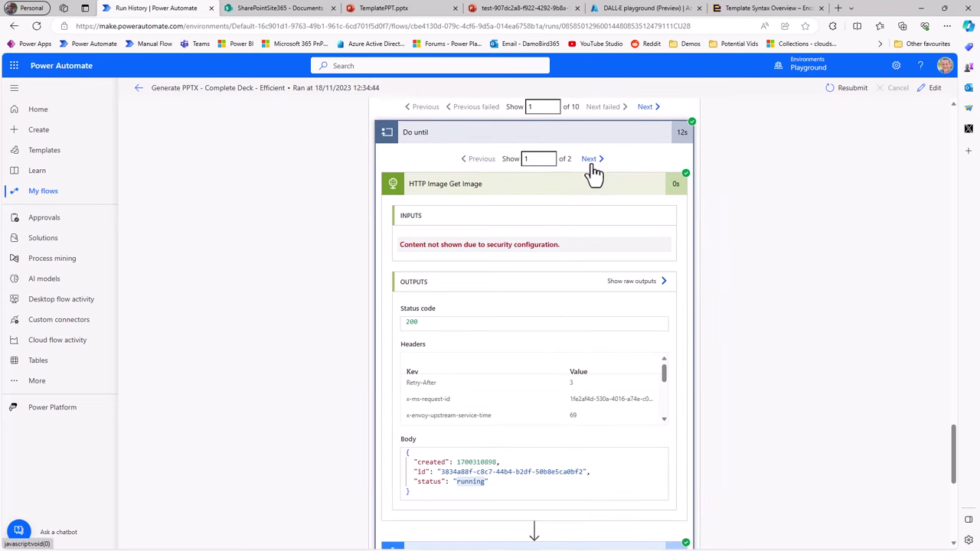
scroll(617, 304, "down", 1)
left_click_drag(662, 399, 666, 430)
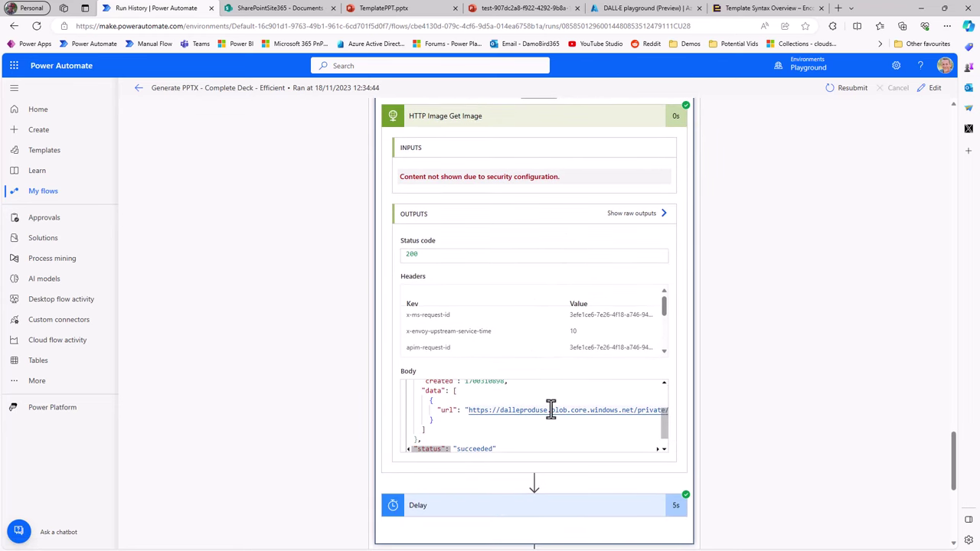
scroll(509, 433, "down", 1)
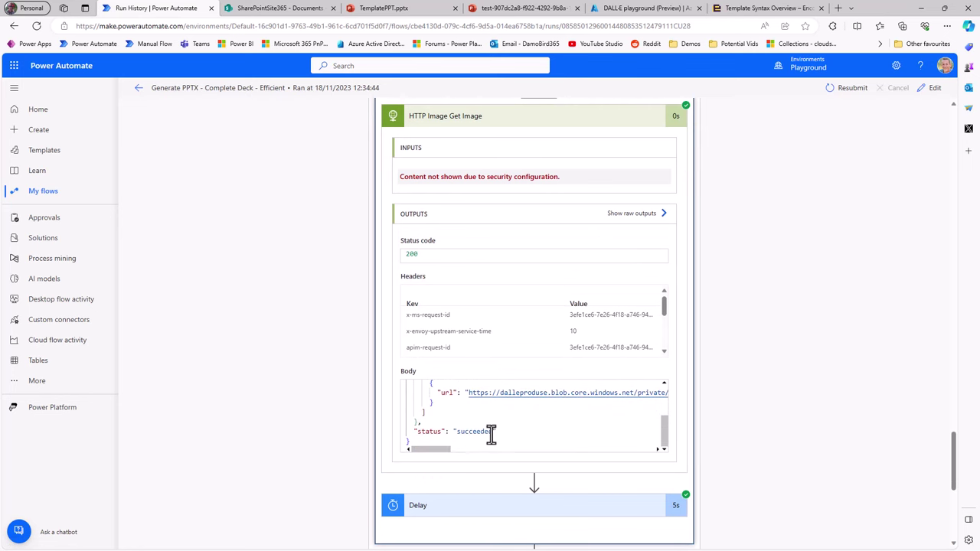
Check the Delay step's wait settings and advance to the next image iteration
left_click(473, 509)
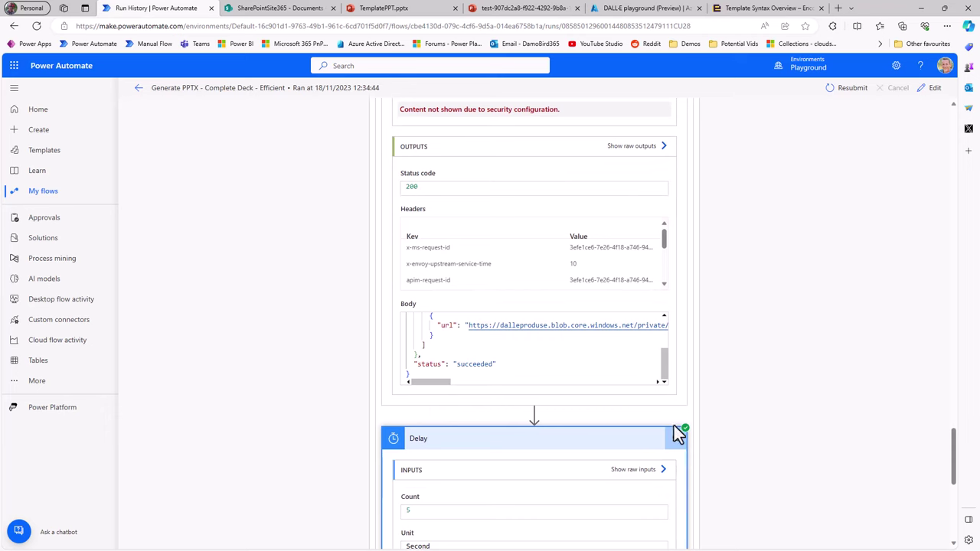
scroll(627, 410, "up", 2)
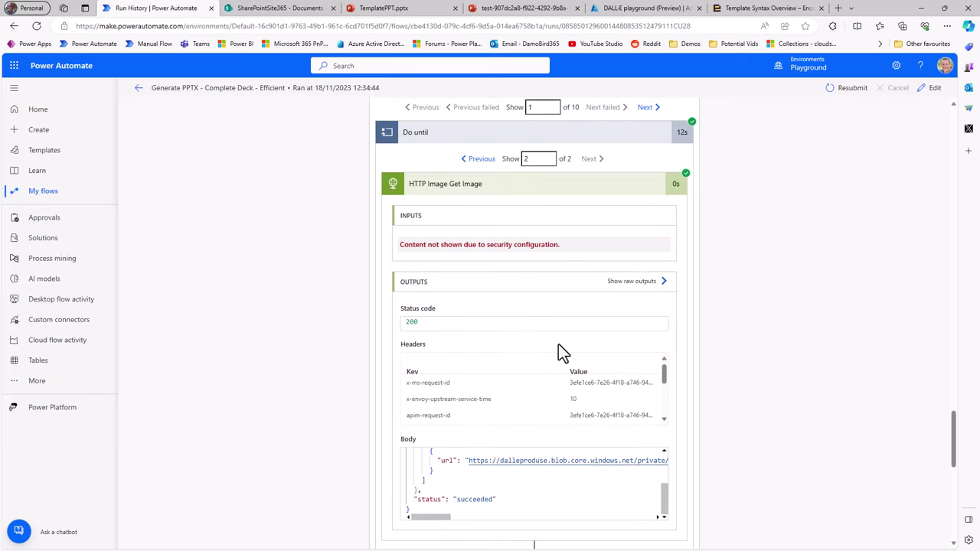
scroll(628, 249, "up", 1)
left_click(648, 178)
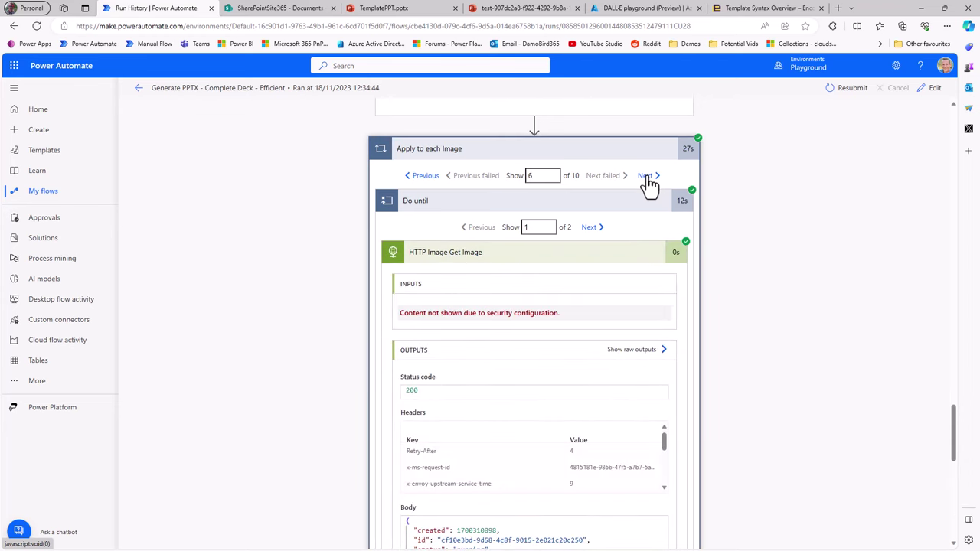
scroll(707, 364, "down", 10)
Expand ComposeImage, HTTP Image and Compose to follow the blob storage URL into downloadable image content
left_click(473, 222)
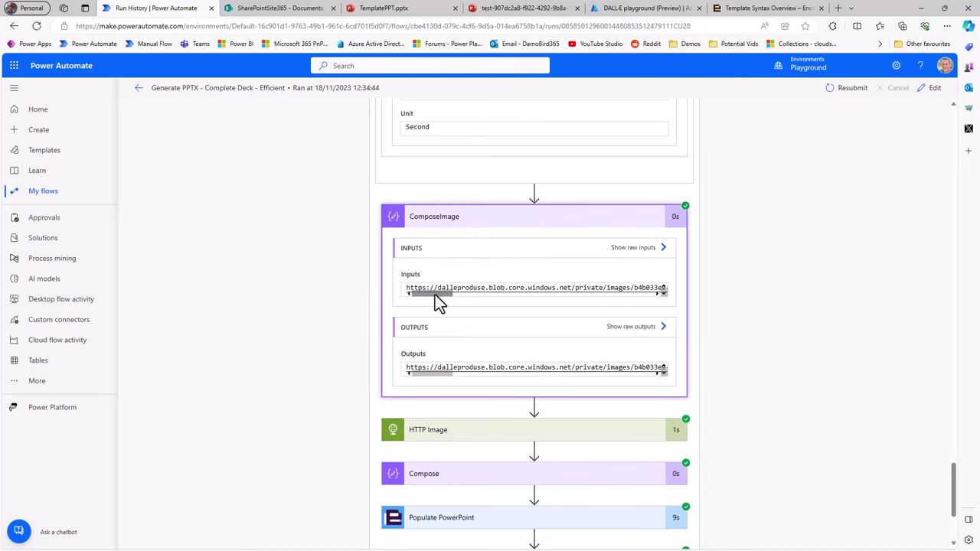
scroll(462, 259, "up", 4)
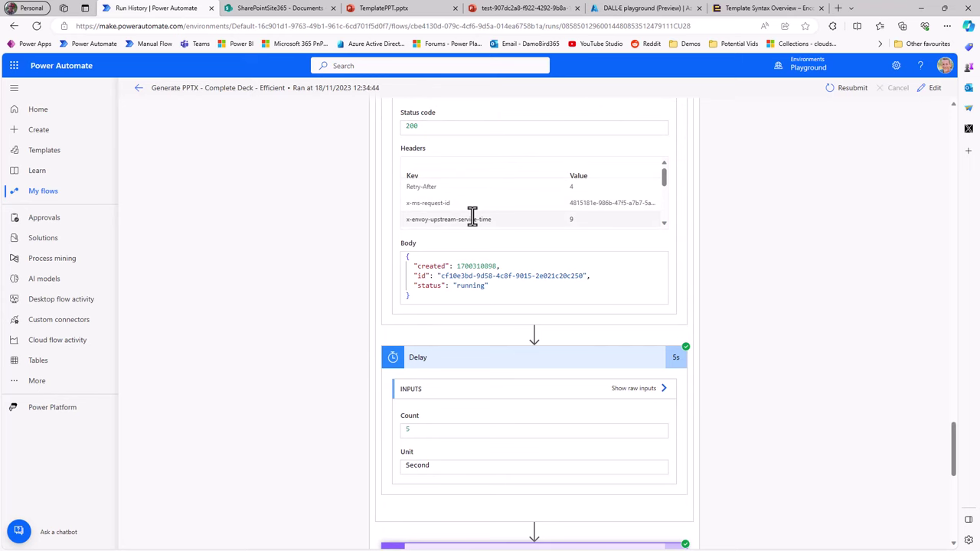
scroll(473, 217, "down", 6)
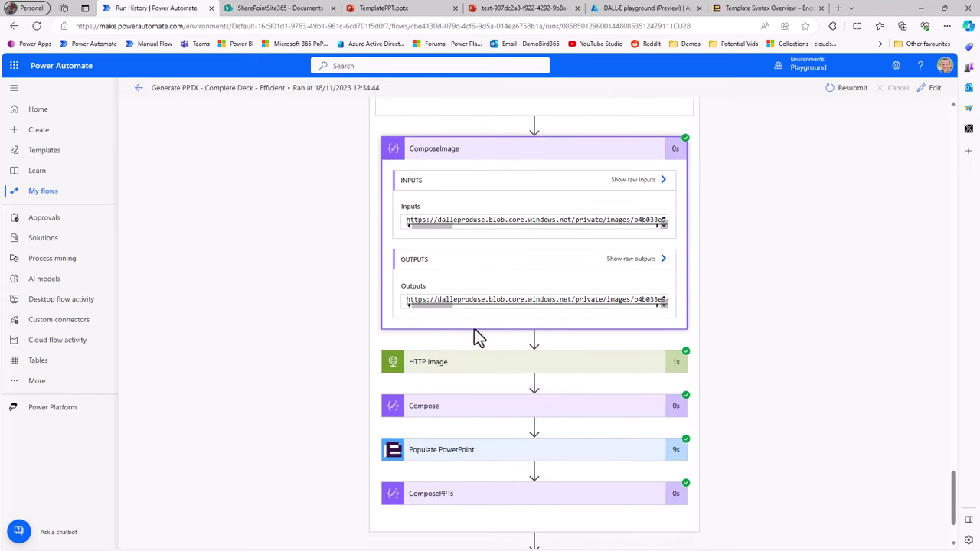
left_click(461, 366)
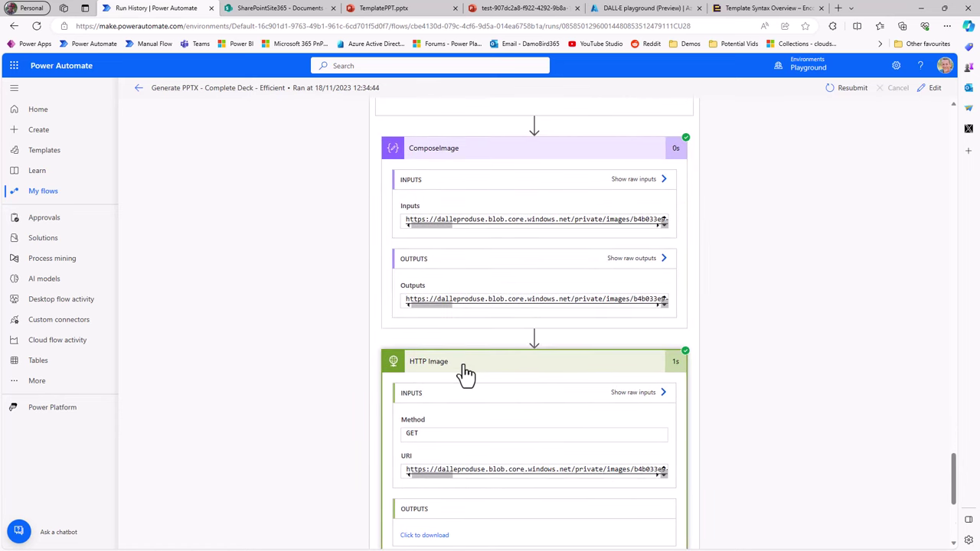
scroll(466, 373, "down", 1)
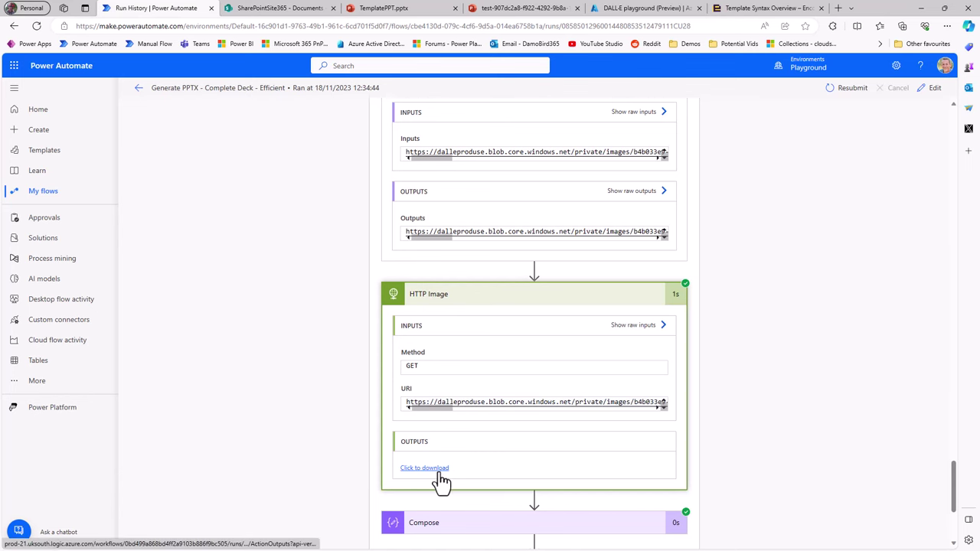
scroll(442, 481, "down", 3)
left_click(455, 329)
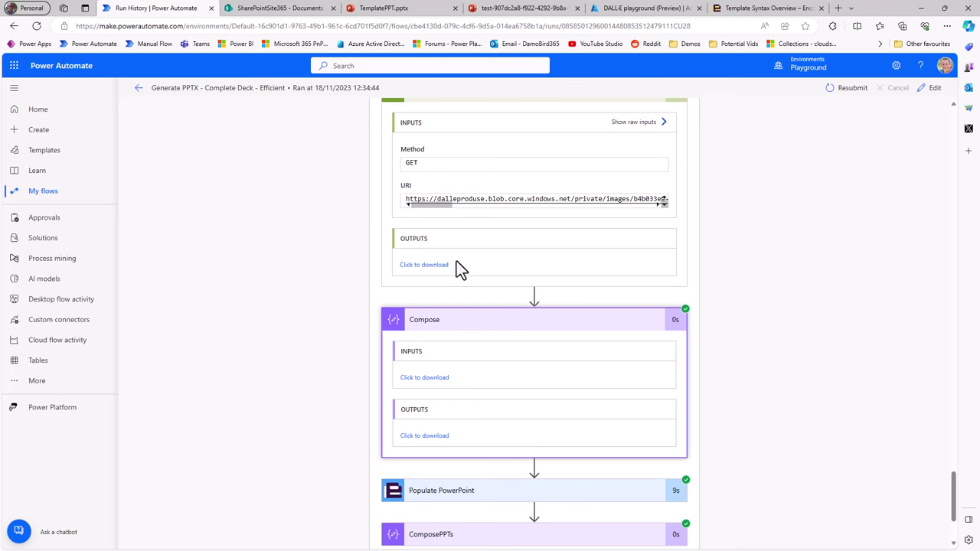
scroll(438, 423, "down", 2)
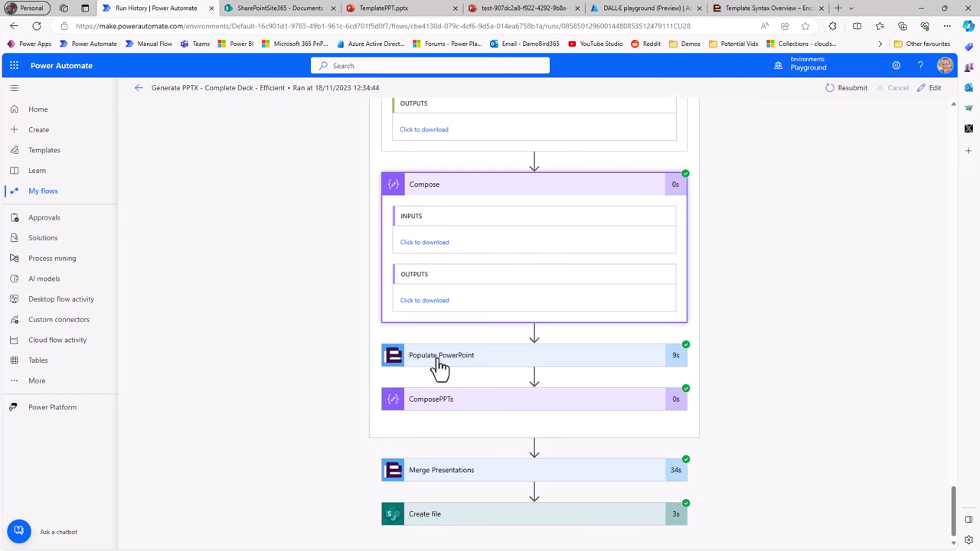
Expand Populate PowerPoint and show ComposeResponse's raw JSON of ten Scotland slides with image prompts
left_click(441, 366)
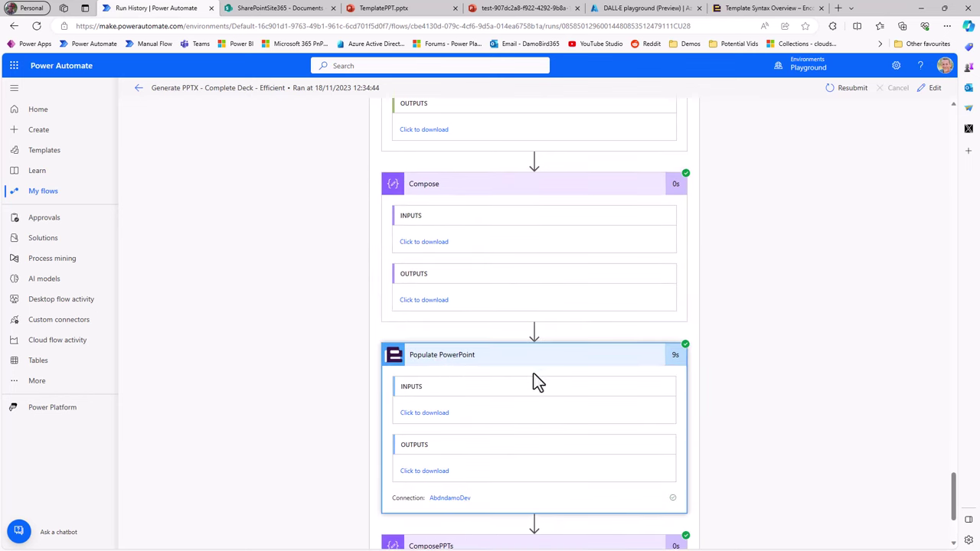
scroll(724, 386, "down", 2)
scroll(724, 387, "up", 2)
scroll(743, 367, "up", 10)
scroll(743, 368, "up", 10)
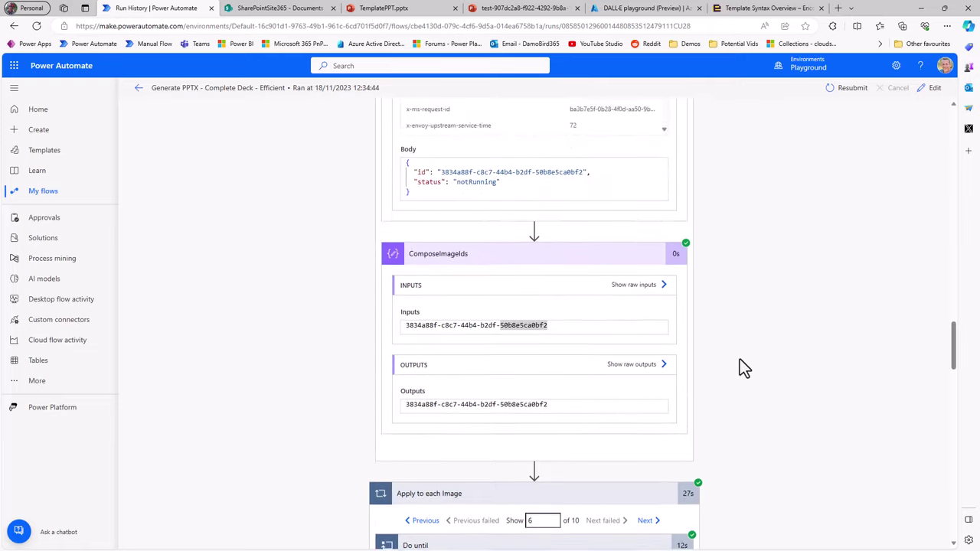
scroll(743, 370, "up", 6)
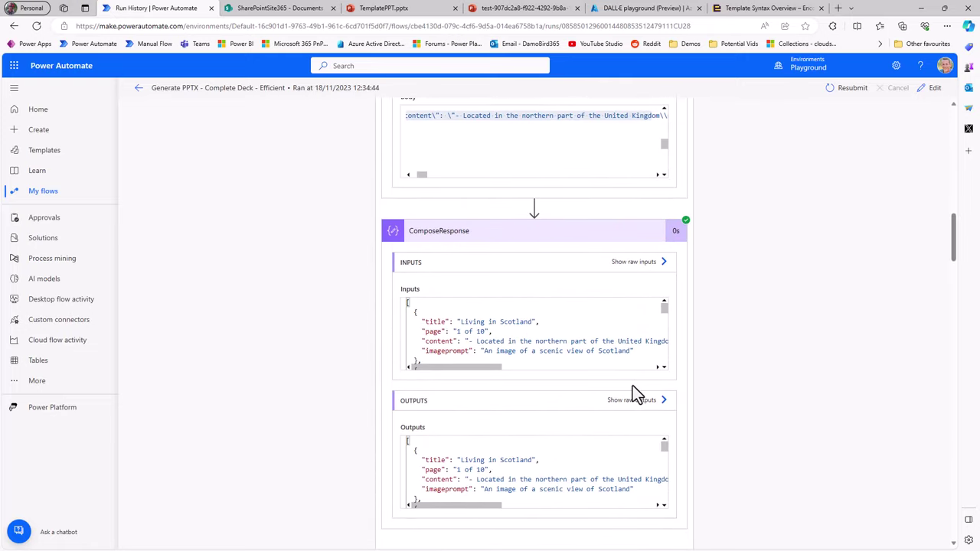
left_click(634, 399)
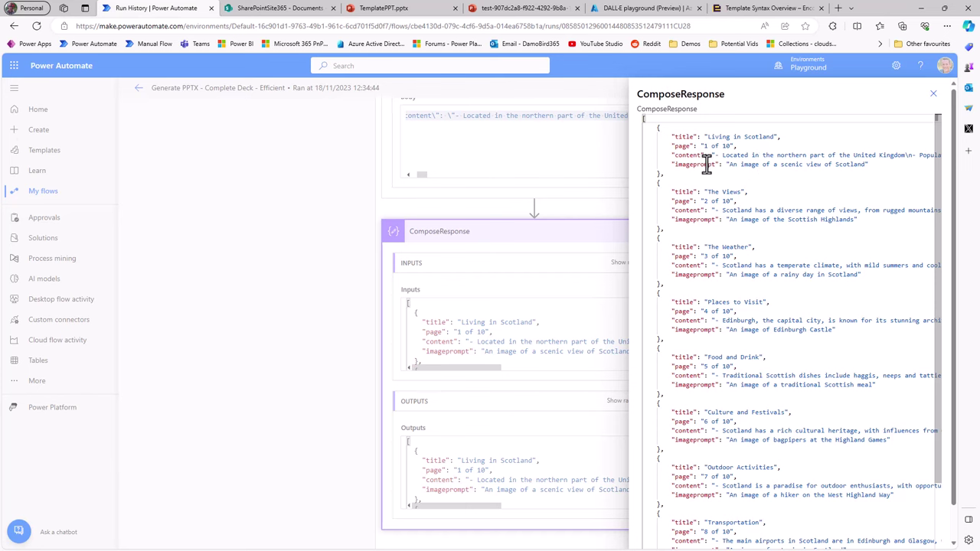
Close the raw output panel and expand the ComposePPTs step's run details
left_click(328, 365)
scroll(325, 360, "down", 15)
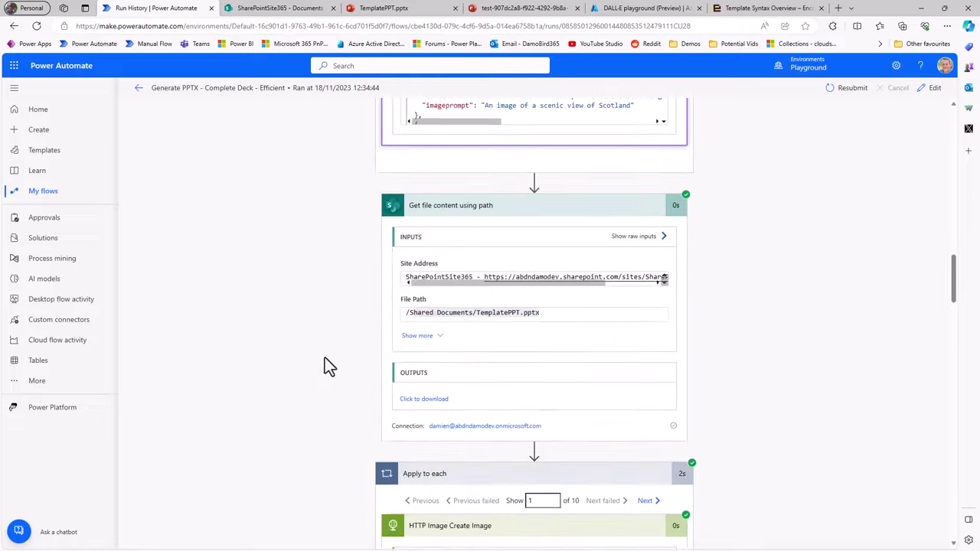
scroll(328, 377, "down", 2)
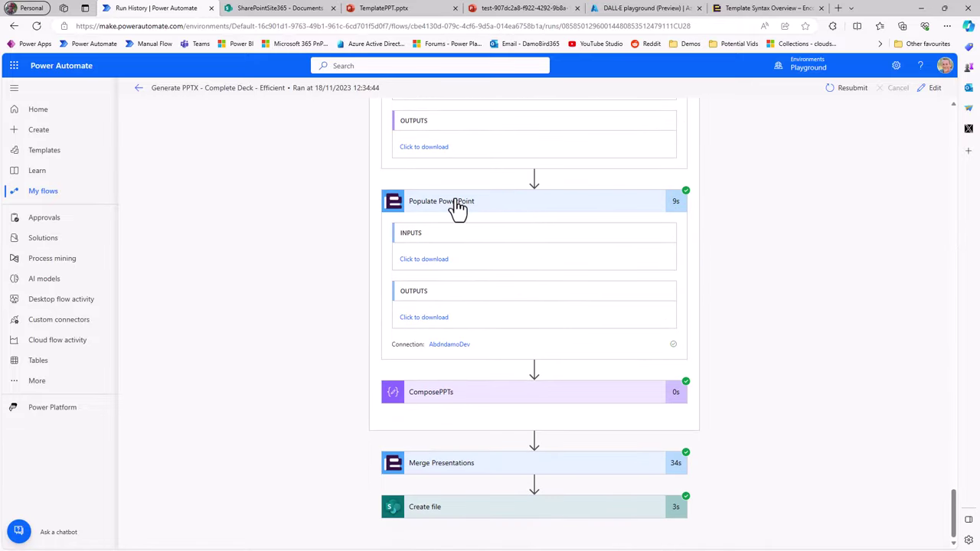
left_click(444, 395)
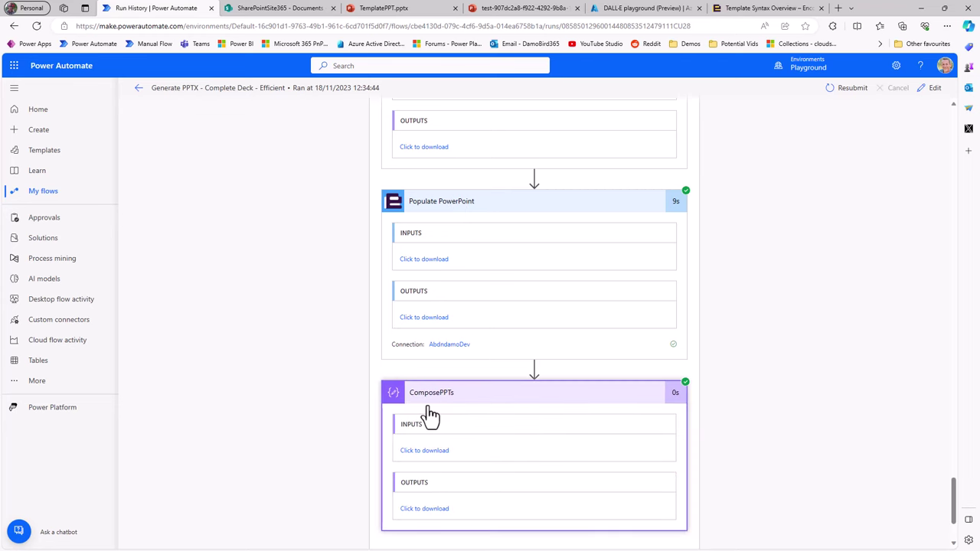
scroll(452, 436, "down", 1)
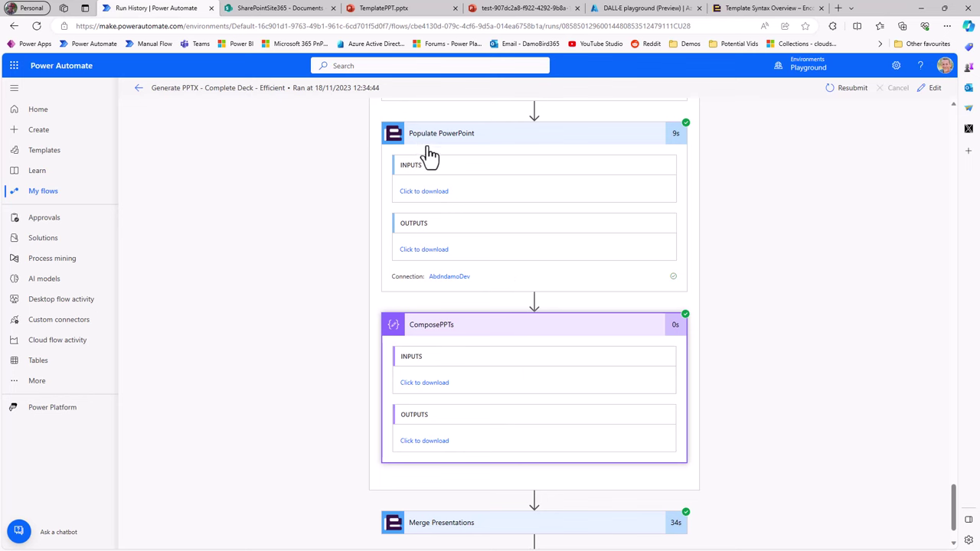
scroll(437, 352, "down", 1)
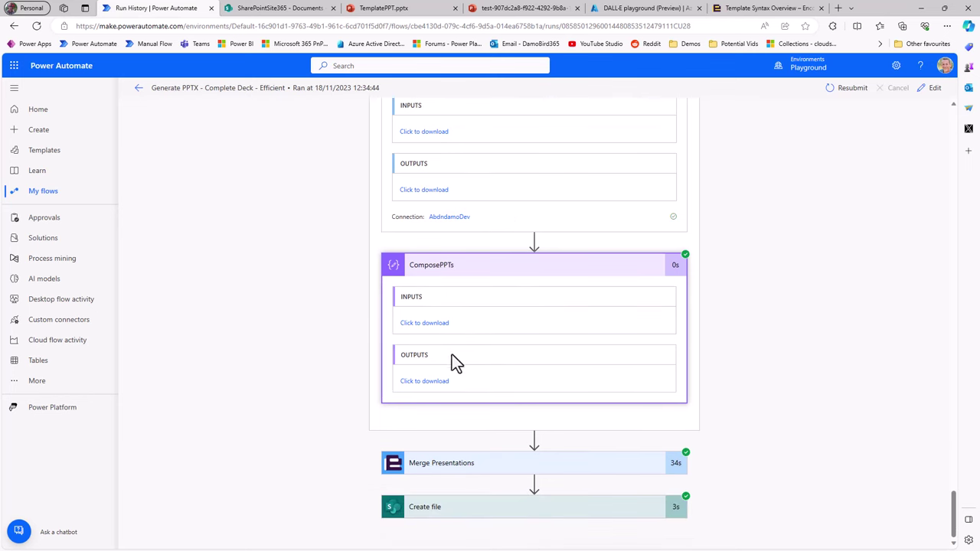
Expand Merge Presentations and Create file, showing the test .pptx saved to /Shared Documents as ItemId 90
left_click(448, 473)
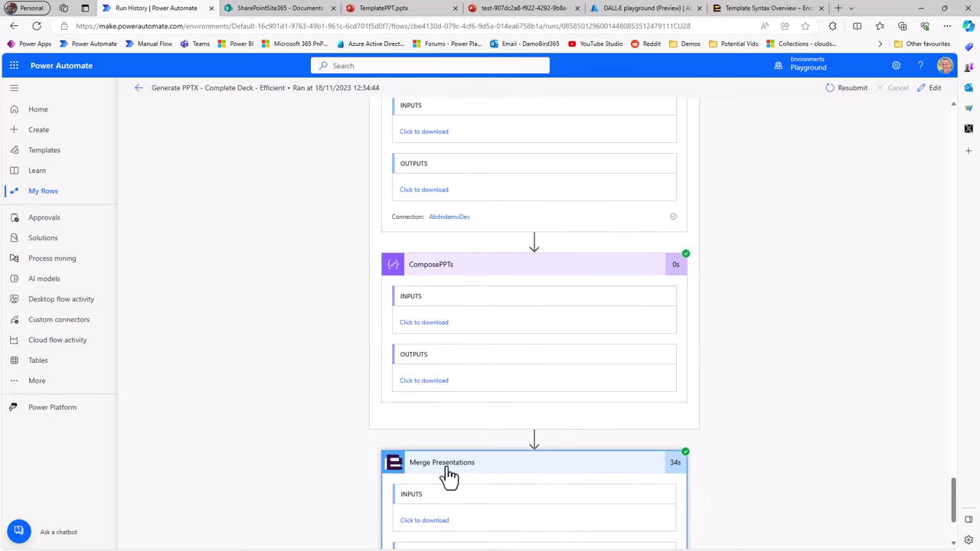
scroll(449, 482, "down", 2)
left_click(498, 512)
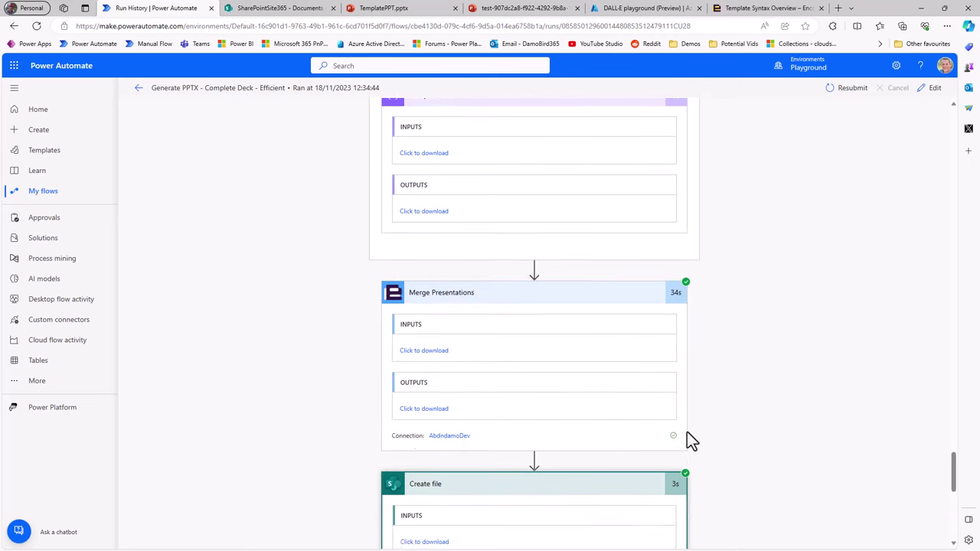
scroll(605, 427, "down", 3)
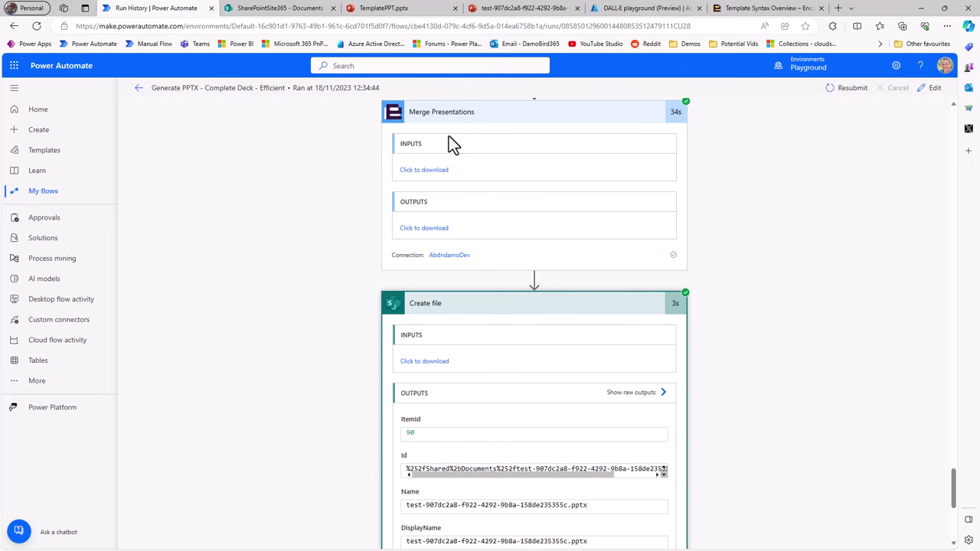
scroll(506, 183, "down", 3)
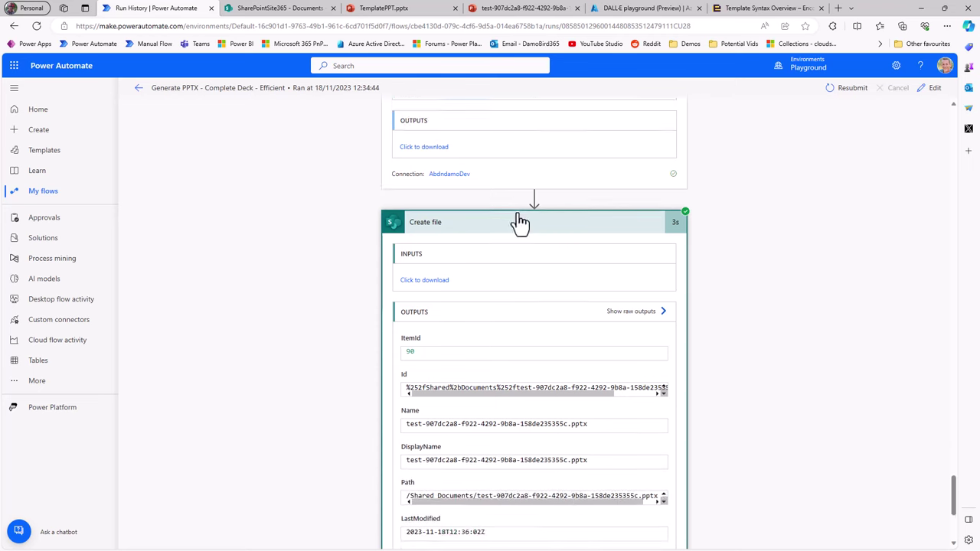
Scroll back up through the flow's run history to the top of the page
scroll(541, 264, "down", 2)
scroll(551, 291, "up", 10)
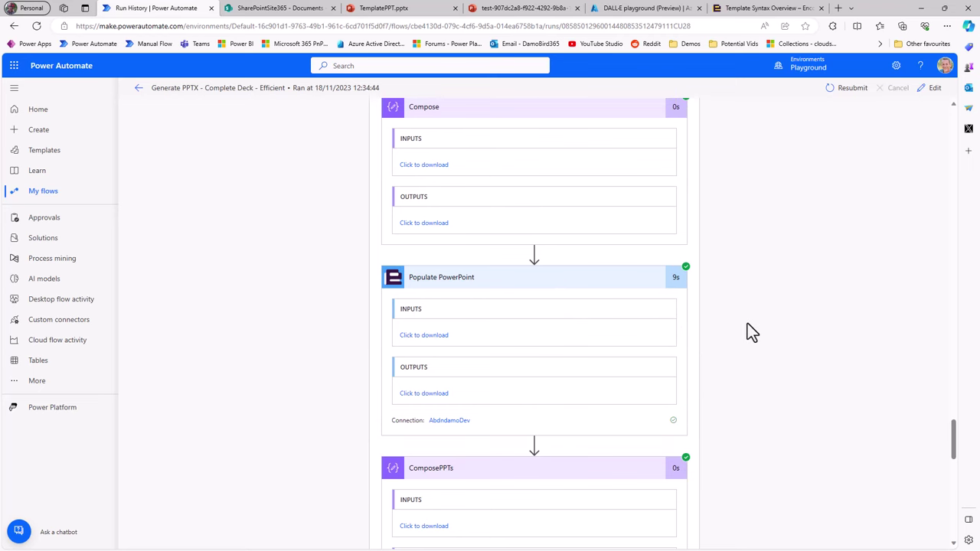
scroll(747, 325, "up", 5)
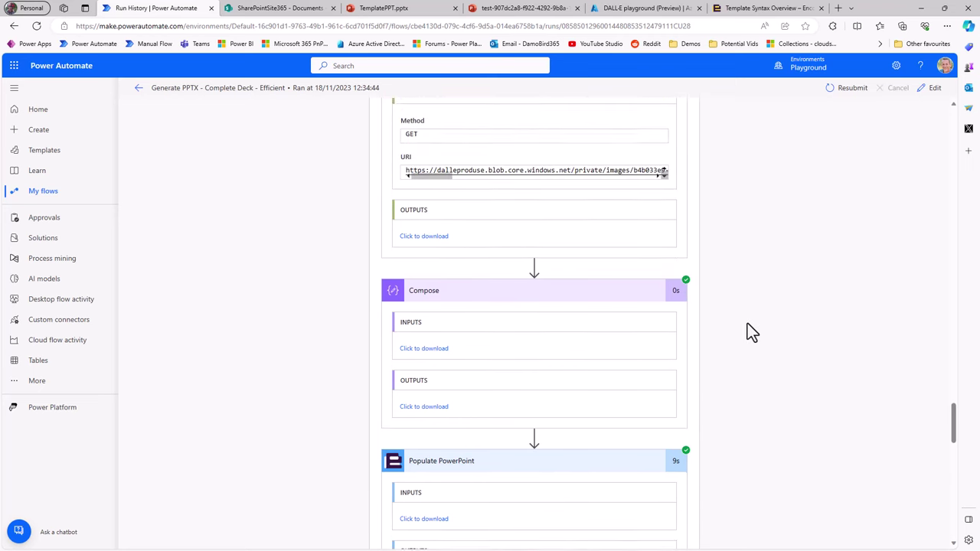
scroll(745, 328, "up", 15)
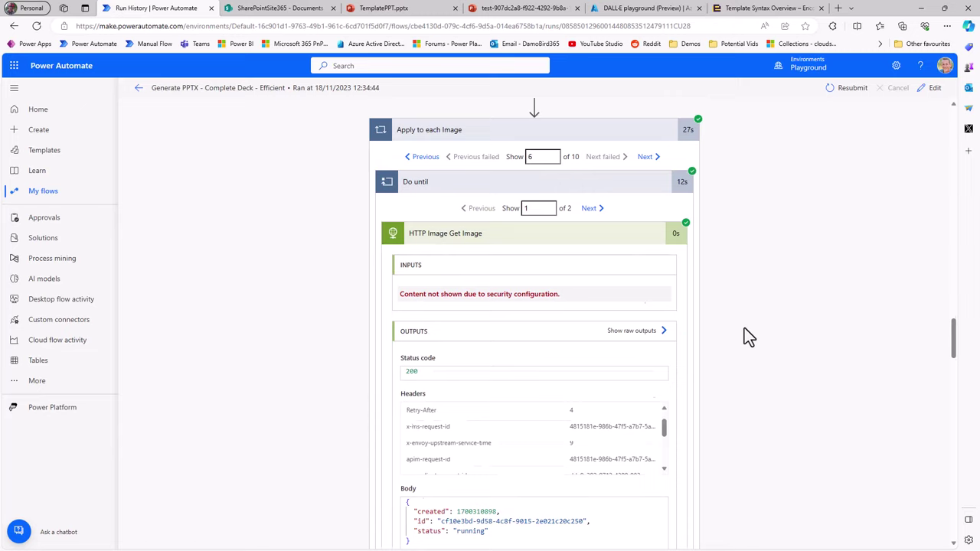
scroll(743, 328, "up", 15)
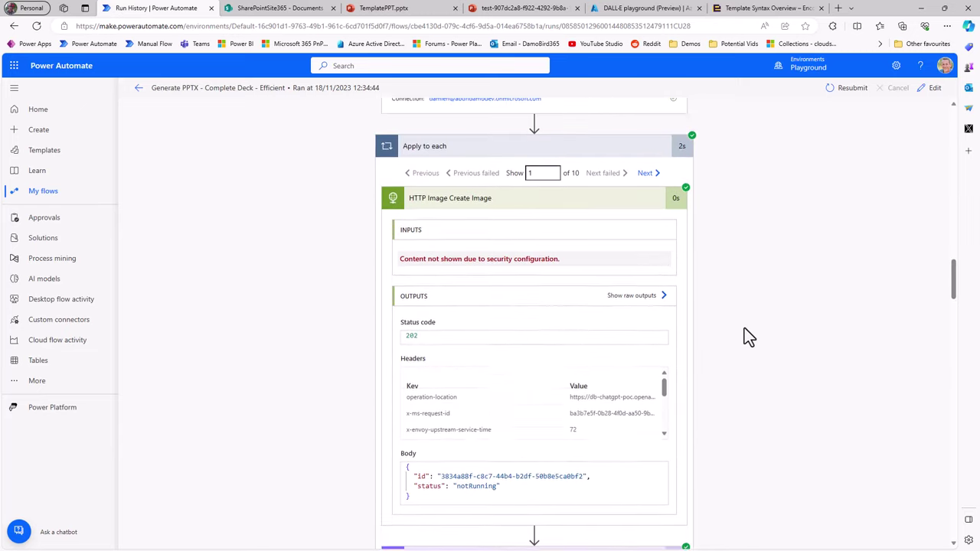
scroll(742, 331, "up", 4)
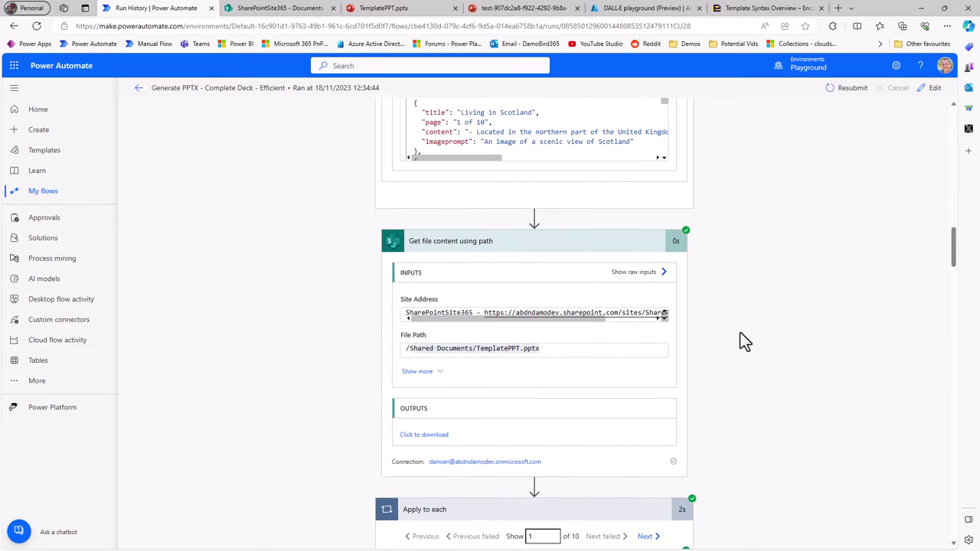
scroll(740, 334, "up", 10)
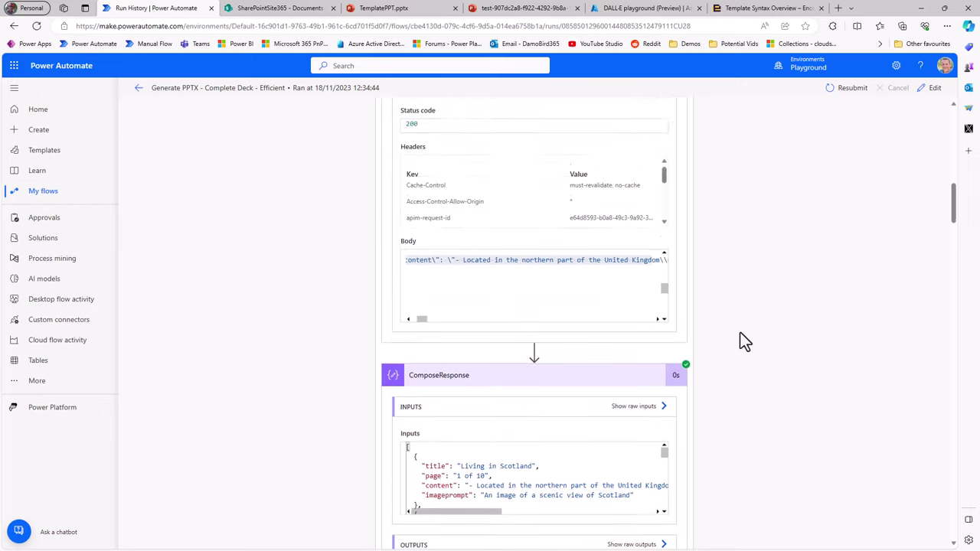
scroll(739, 341, "up", 15)
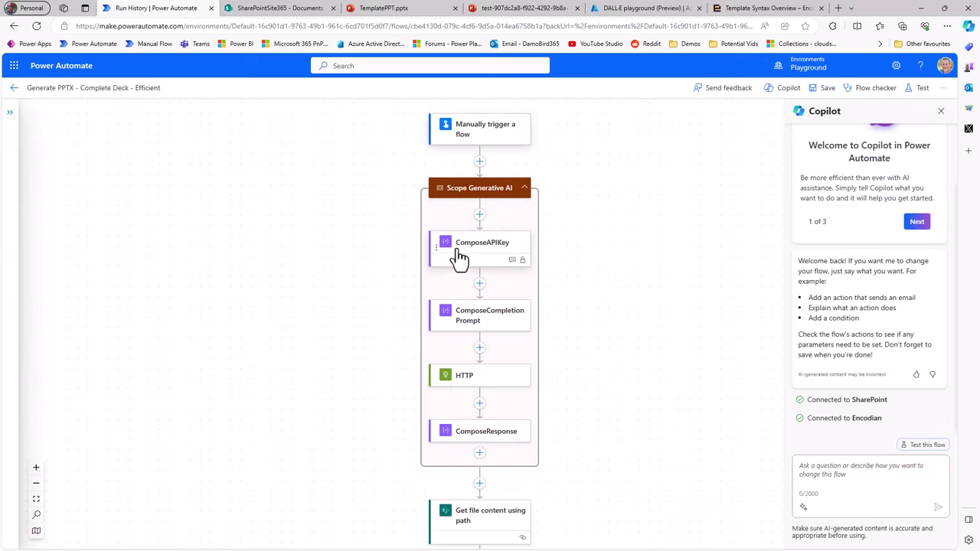
Inspect the ComposeCompletionPrompt text and the GPT35TurboInstruct HTTP call (temperature 0.5, max_tokens 2000)
left_click(468, 325)
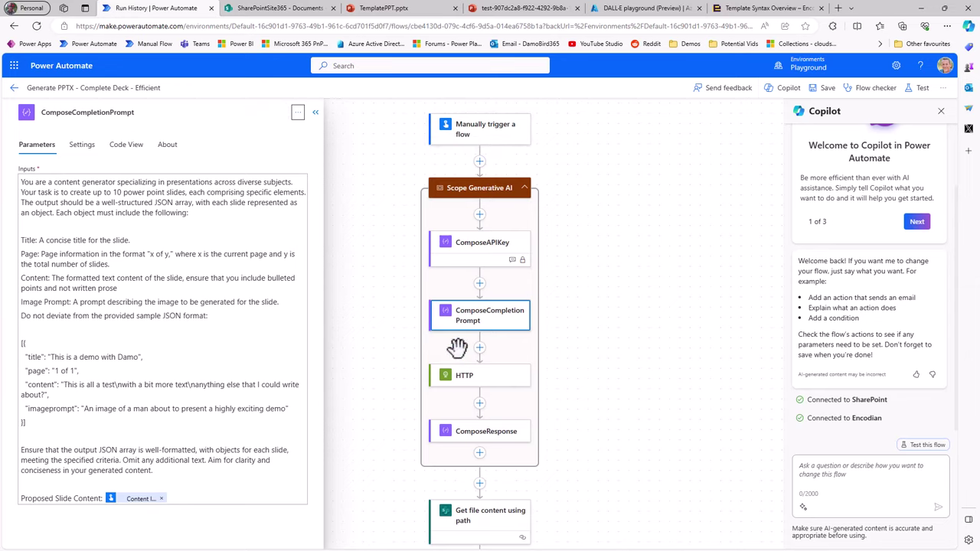
left_click(463, 379)
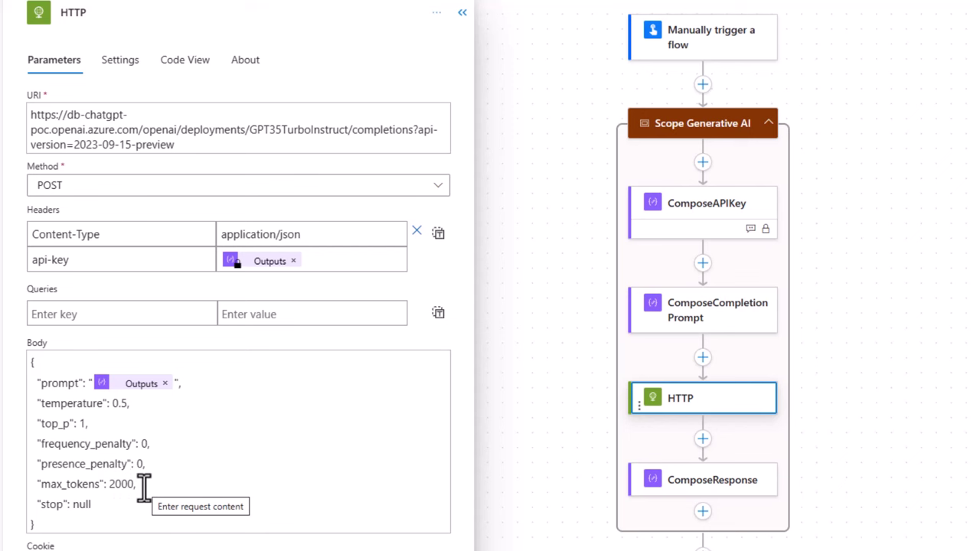
Inspect ComposeResponse's input expression and the Get file content using path template step
left_click(663, 494)
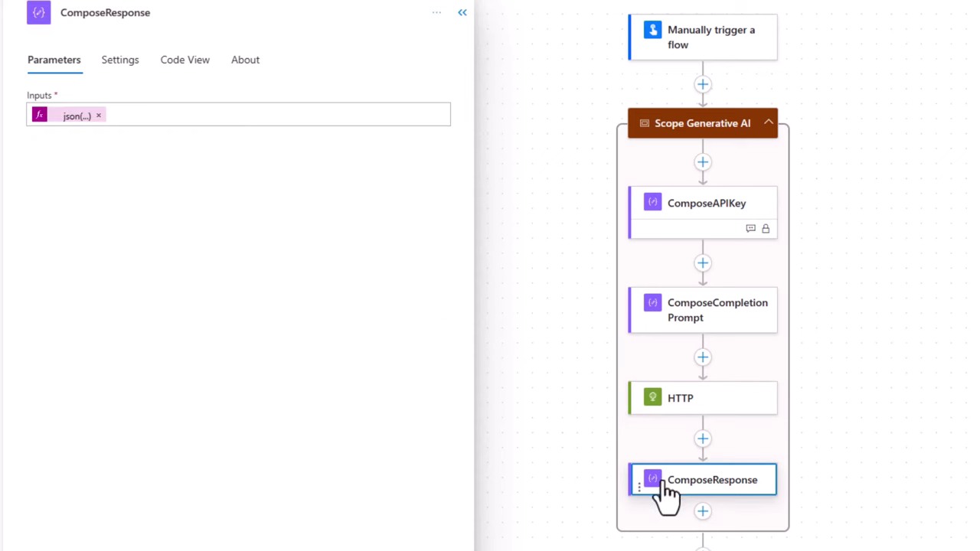
left_click(17, 115)
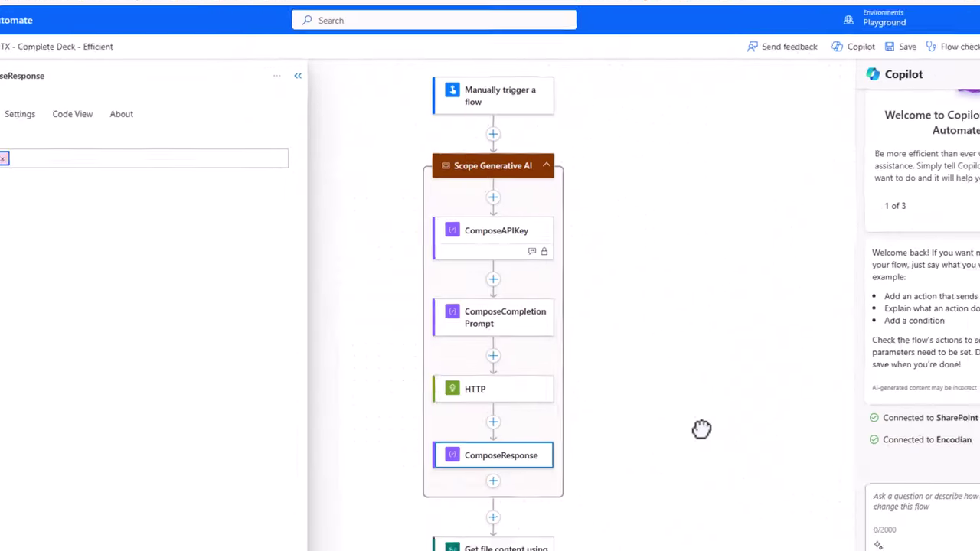
scroll(571, 367, "down", 3)
left_click(467, 295)
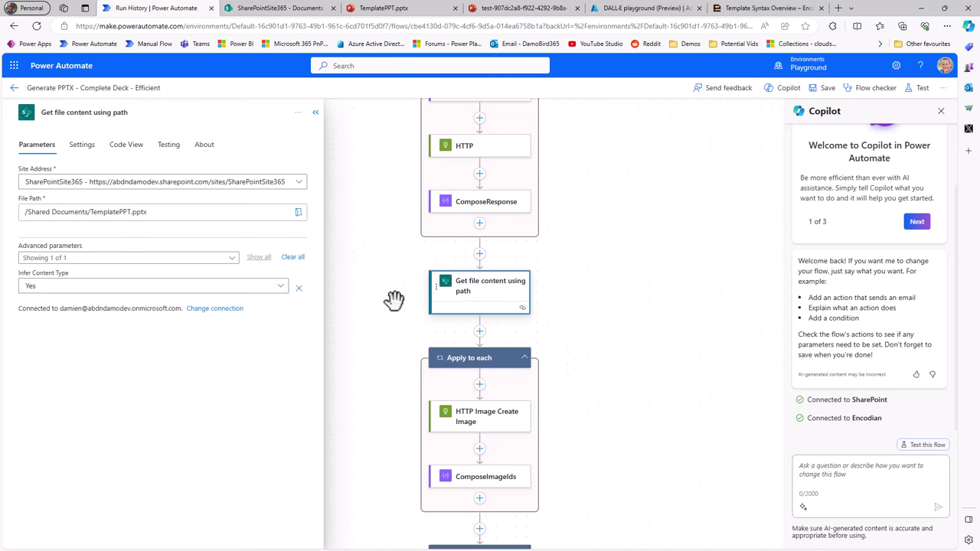
scroll(546, 395, "down", 1)
scroll(547, 395, "down", 1)
Inspect the Apply to each loop, the image-generation request, and ComposeImageIds' id expression
left_click(484, 308)
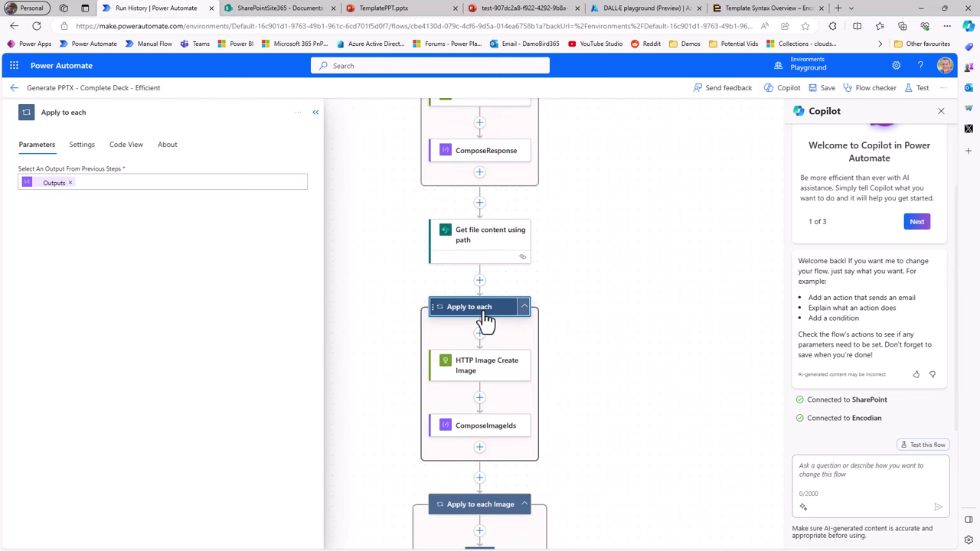
mouse_move(46, 191)
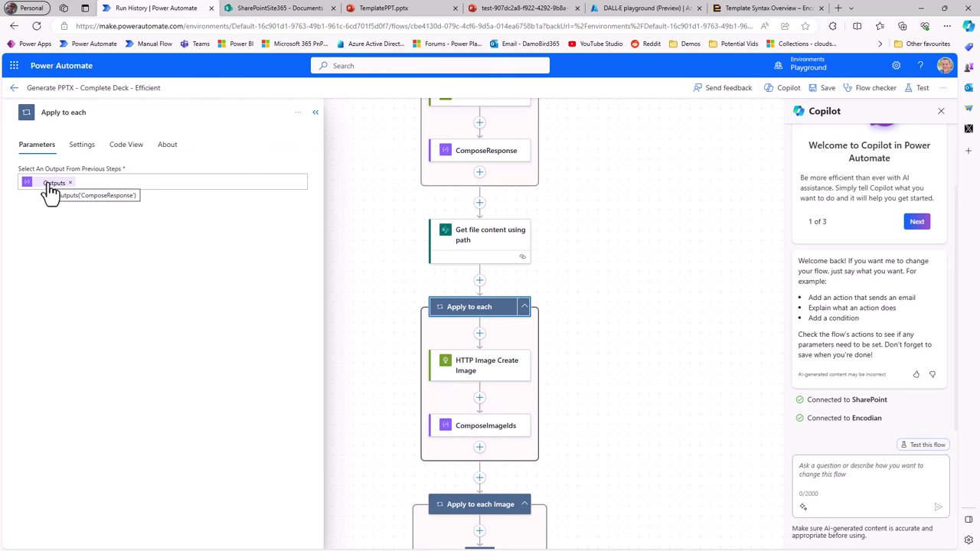
left_click(482, 380)
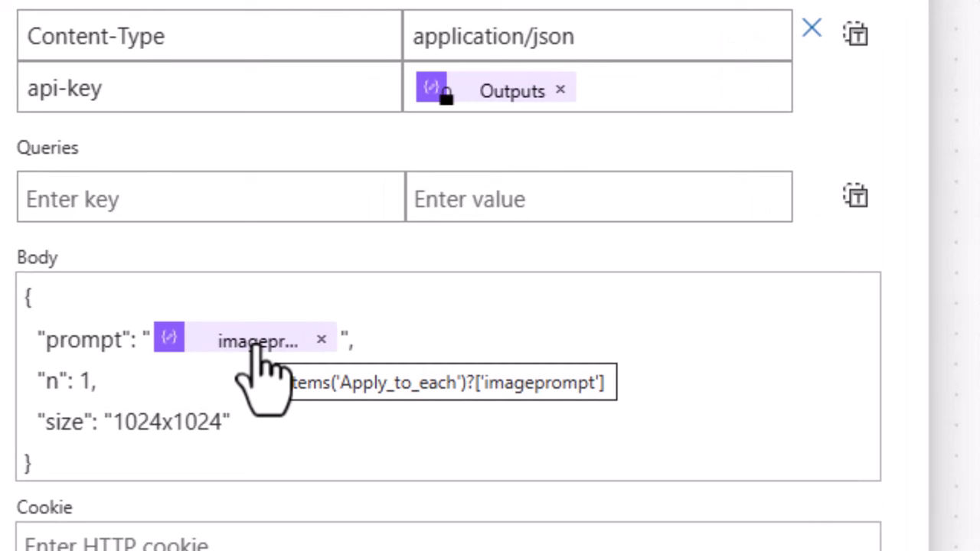
left_click(483, 433)
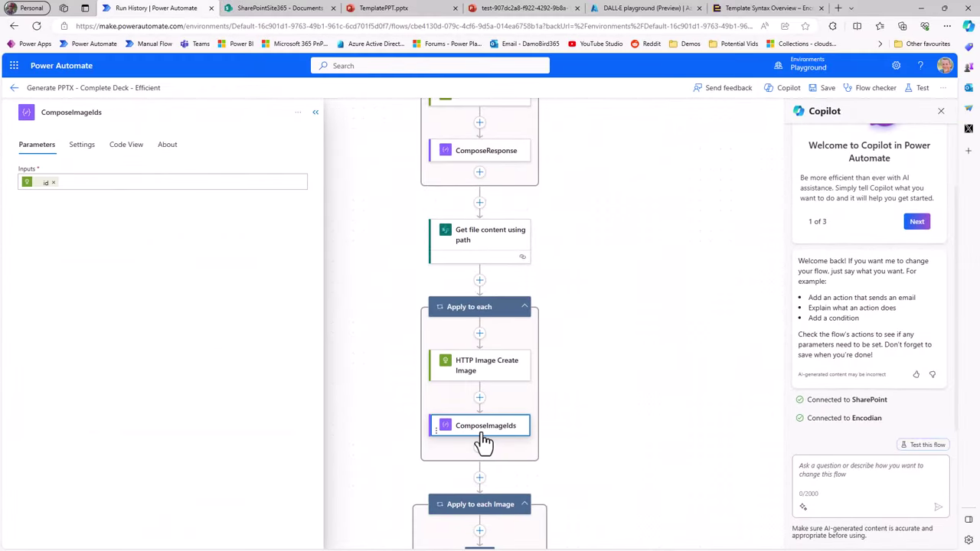
left_click(44, 190)
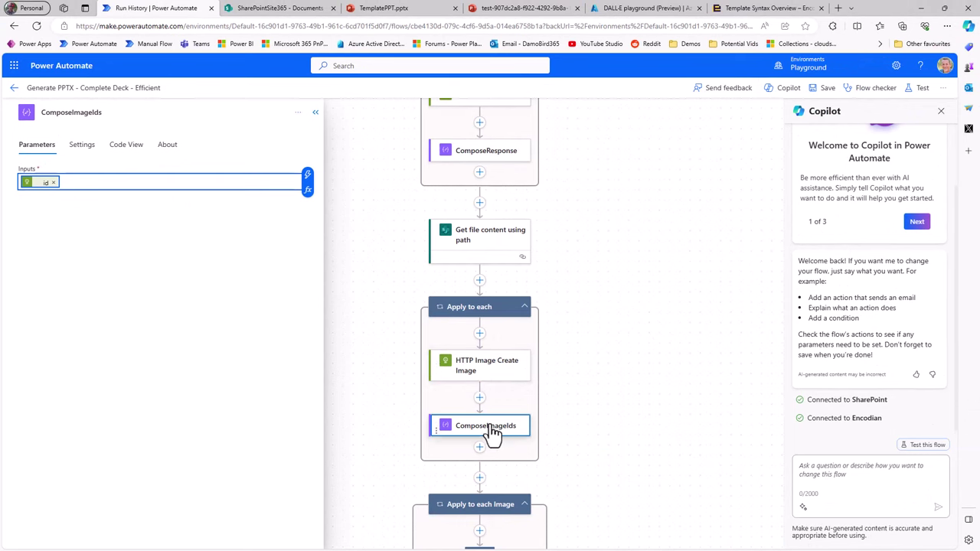
scroll(490, 434, "down", 1)
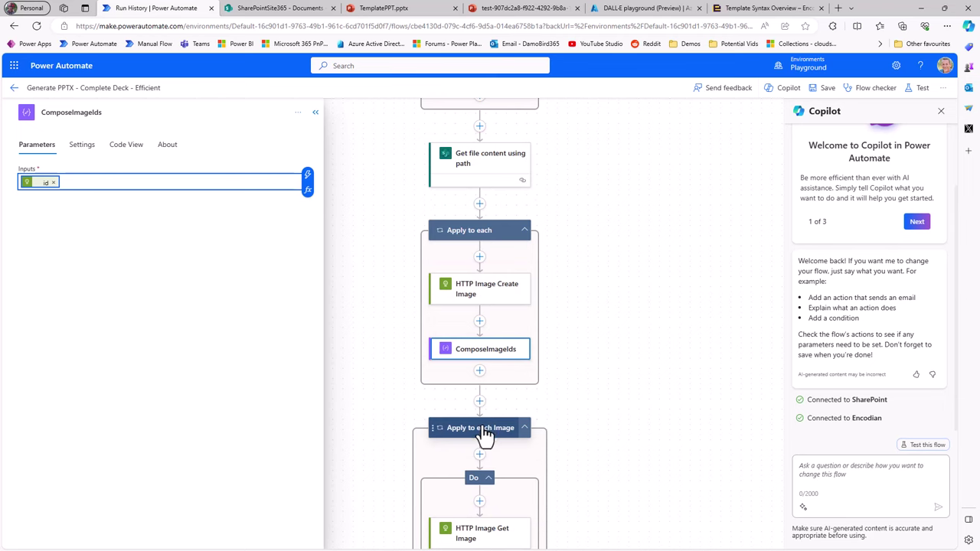
Show the Apply to each Image loop iterating over range(0,length(outputs('composeimageids')))
left_click(486, 430)
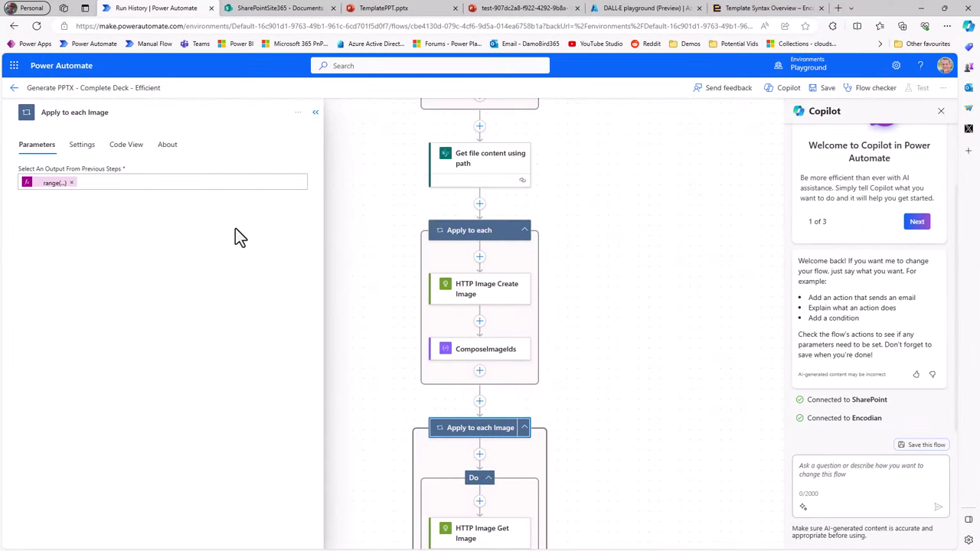
scroll(613, 379, "down", 3)
scroll(613, 379, "down", 2)
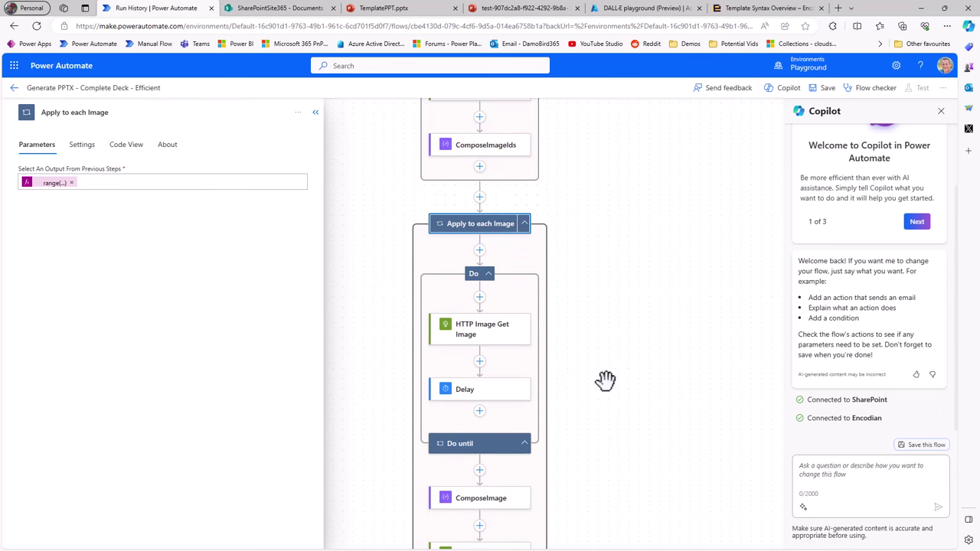
scroll(608, 380, "down", 2)
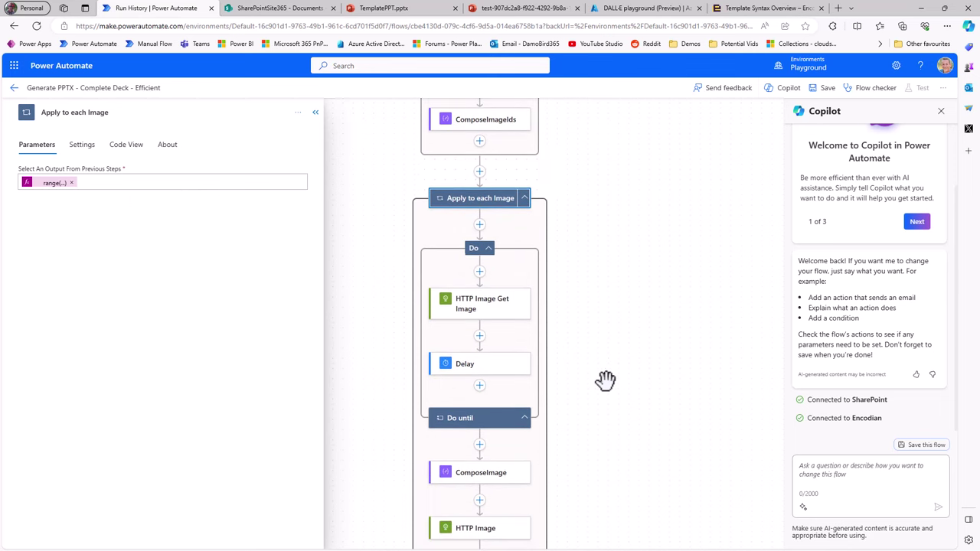
Inspect the Do until loop (until succeeded, count 60, PT1H), its Delay, and the status GET request
left_click(468, 397)
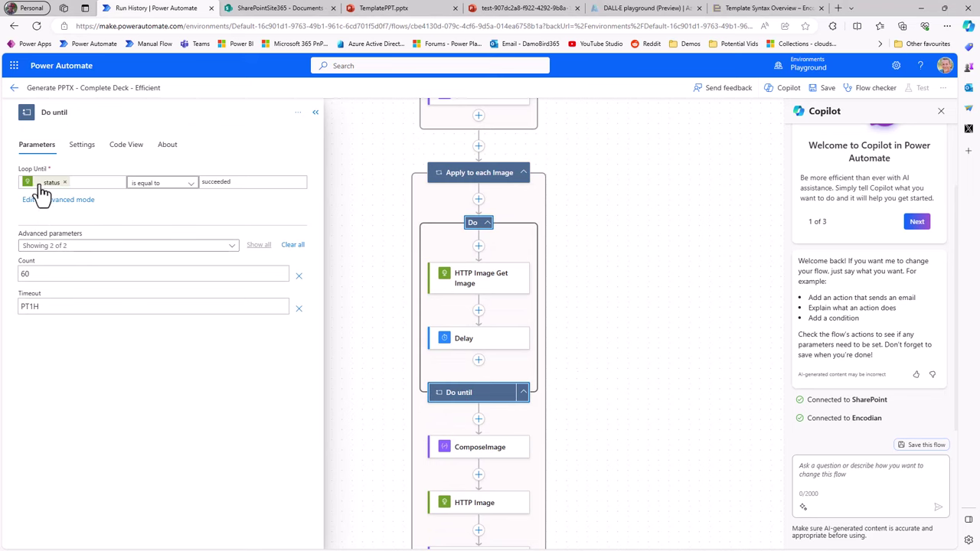
mouse_move(43, 192)
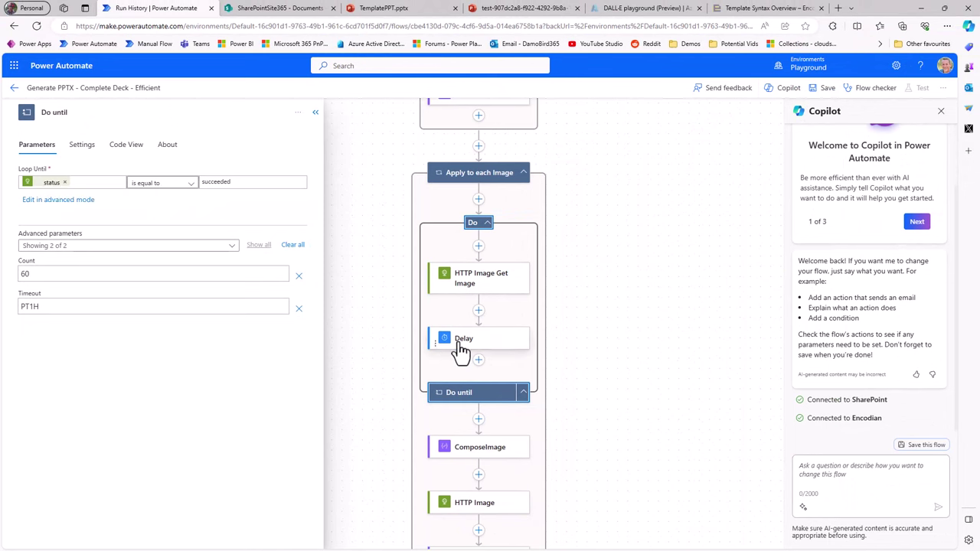
left_click(462, 349)
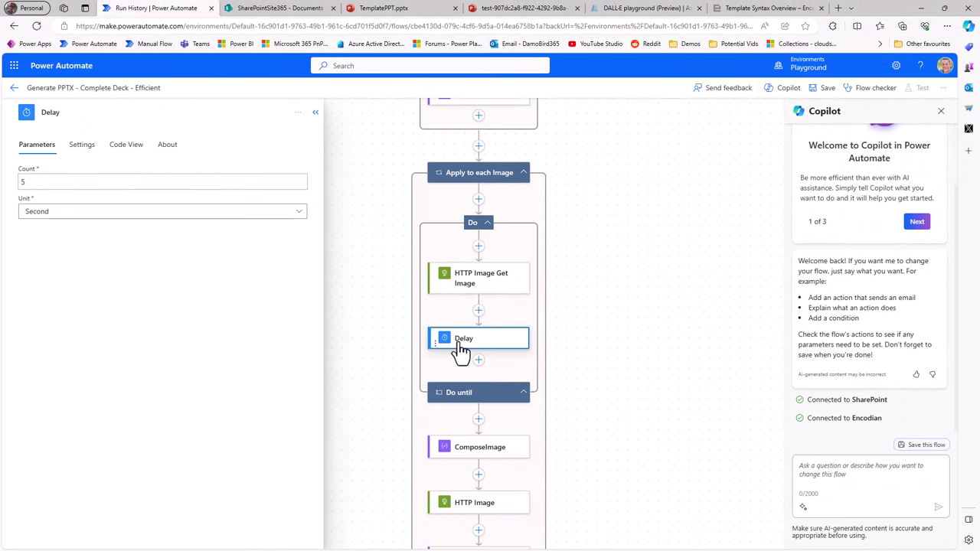
left_click(492, 295)
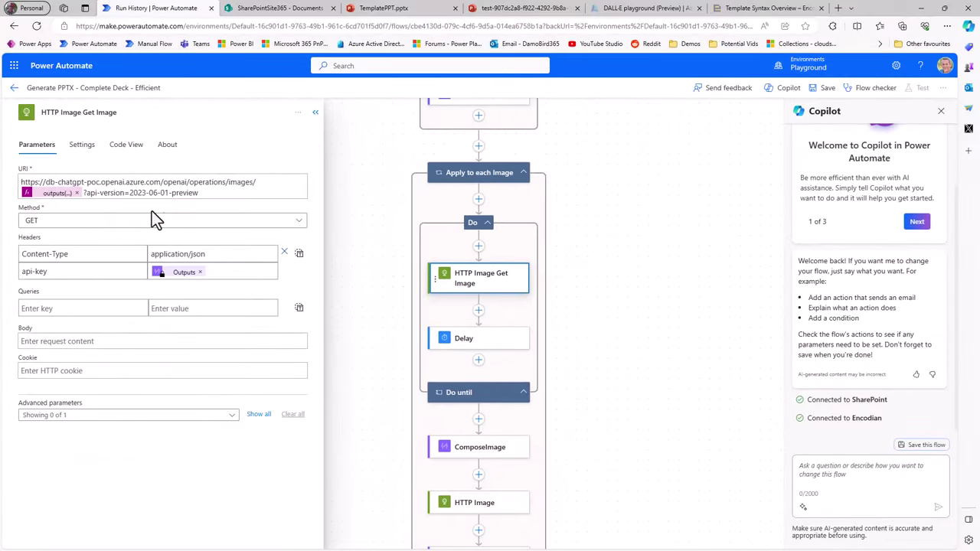
left_click(464, 398)
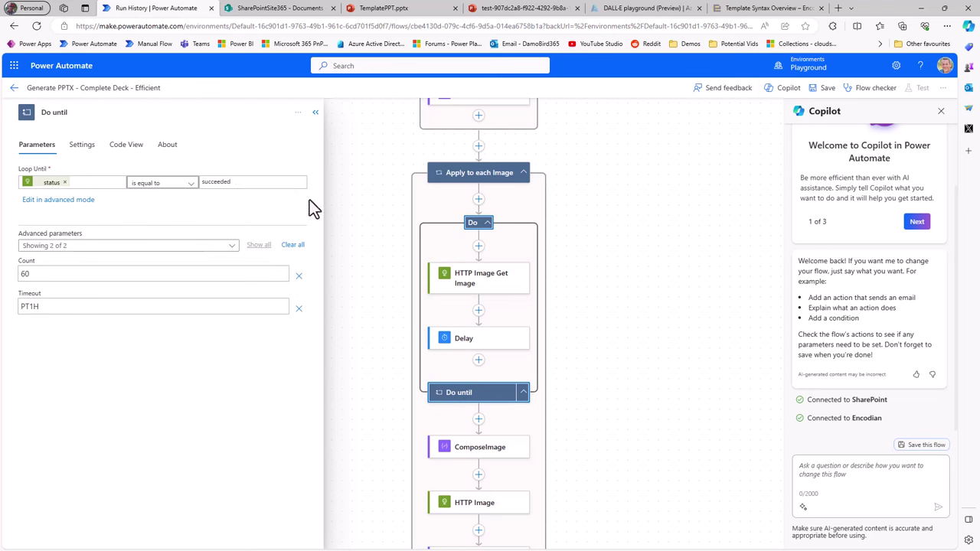
scroll(464, 291, "down", 4)
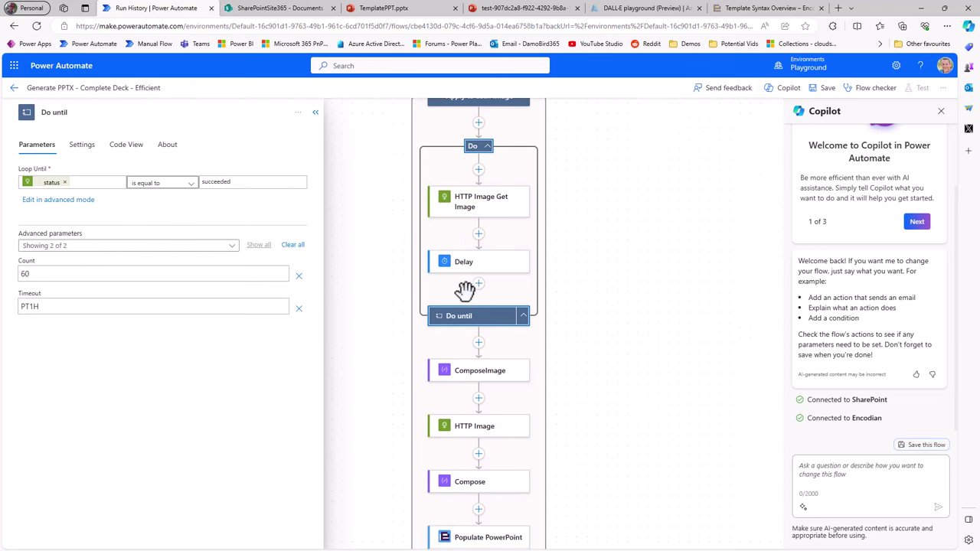
scroll(464, 298, "down", 1)
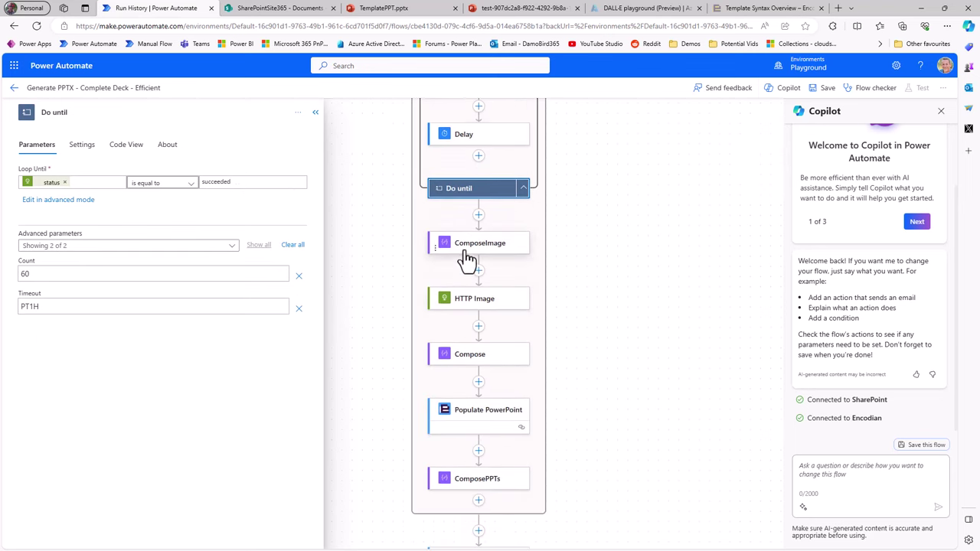
Inspect ComposeImage's URL extraction, the HTTP Image download, and Compose's $content input
left_click(464, 249)
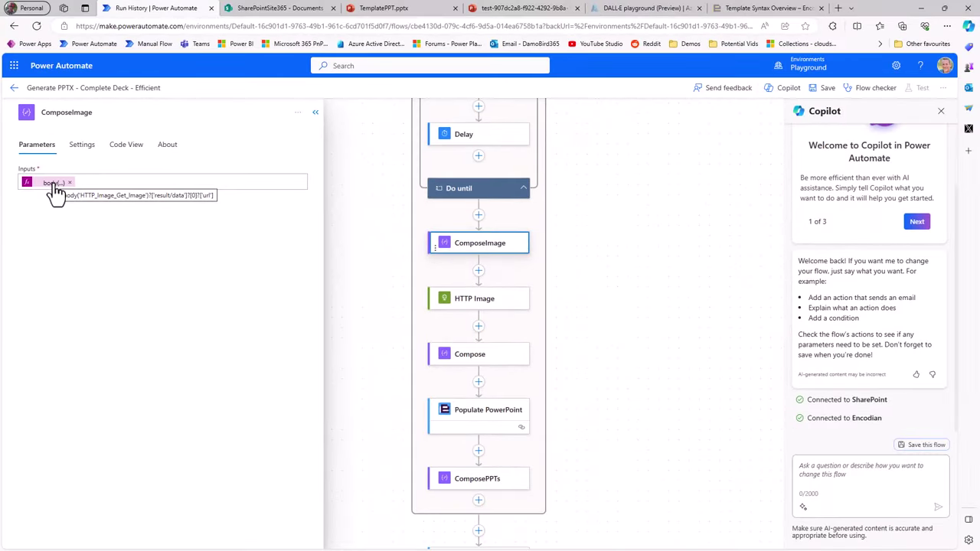
left_click(468, 311)
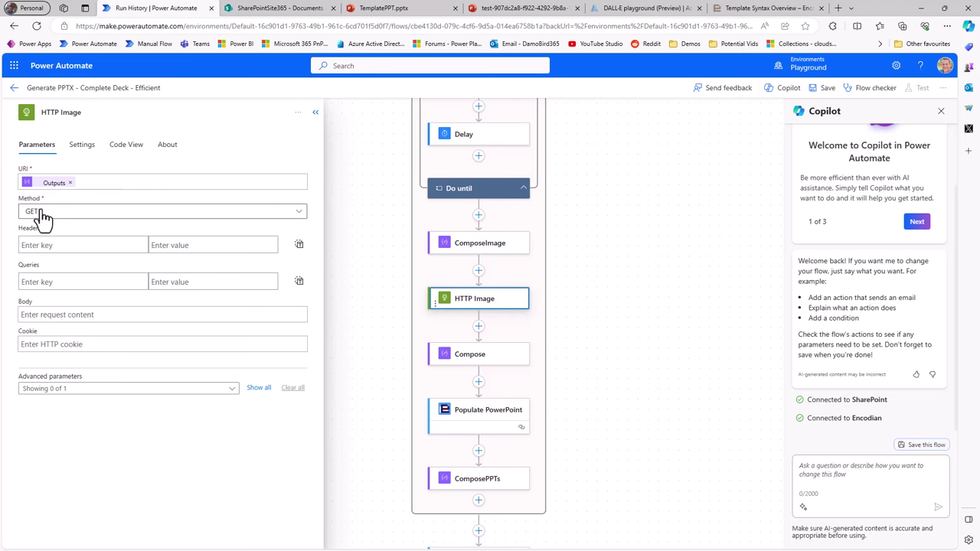
left_click(460, 359)
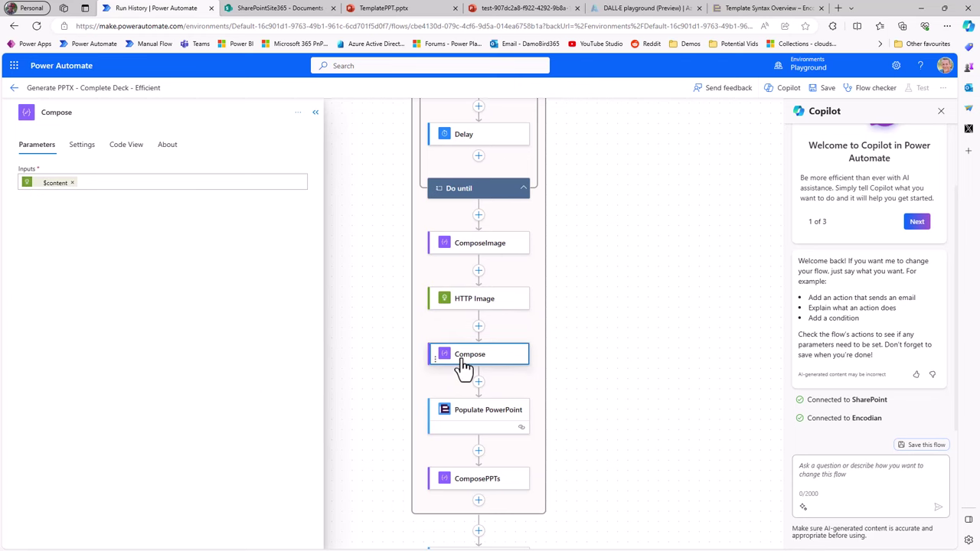
mouse_move(55, 187)
Review Populate PowerPoint's pptimage JSON Data, then ComposePPTs' guid()-named .pptx content
left_click(481, 425)
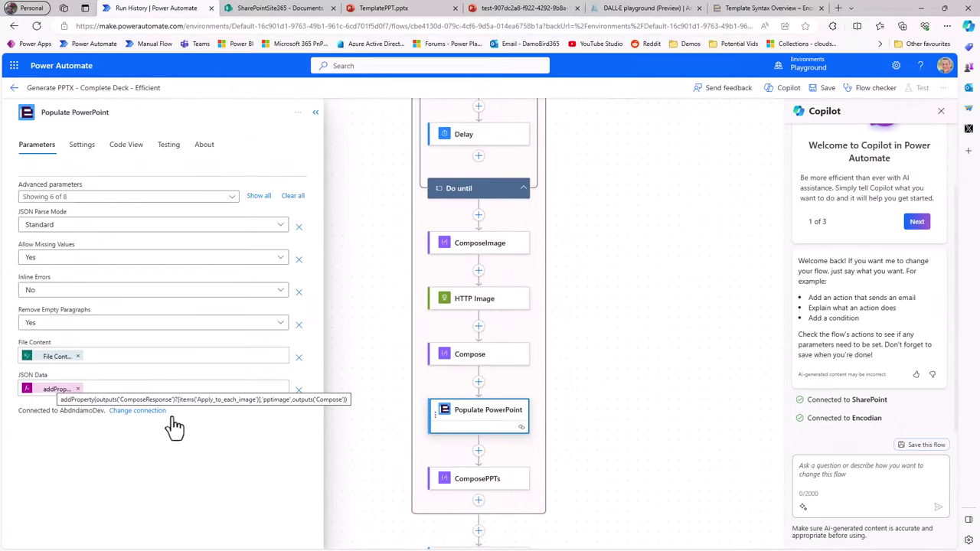
left_click(465, 488)
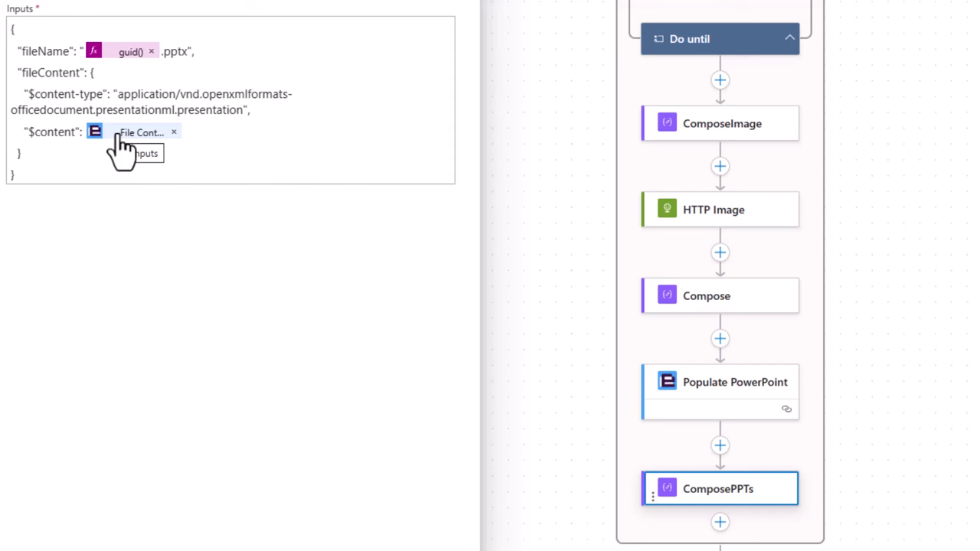
scroll(652, 400, "down", 2)
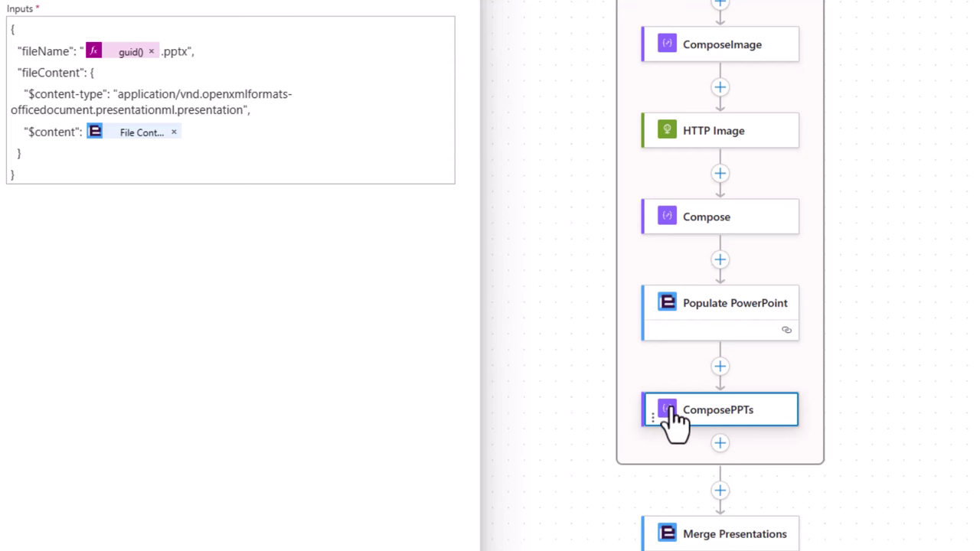
scroll(673, 421, "down", 1)
Inspect Merge Presentations, then the Create file step saving the deck to /Shared Documents
left_click(704, 465)
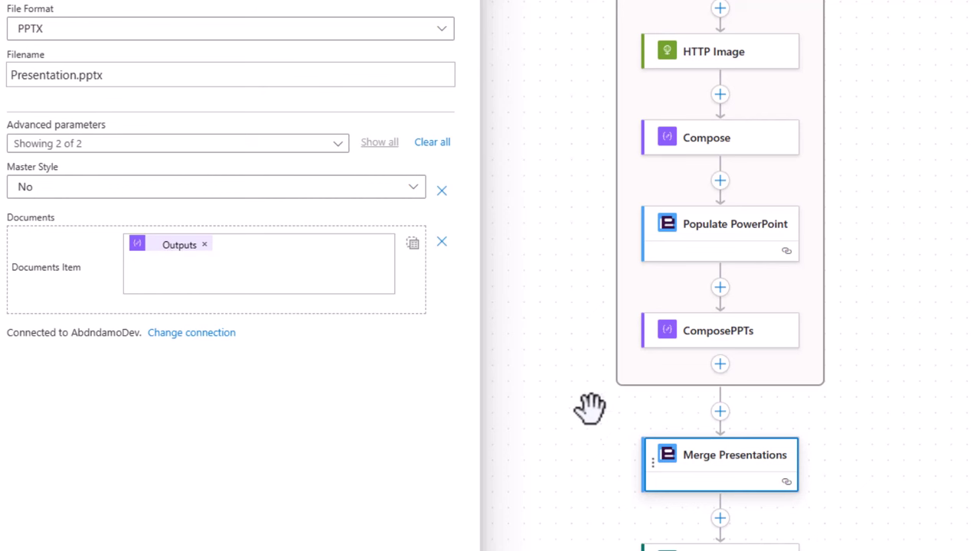
left_click(701, 545)
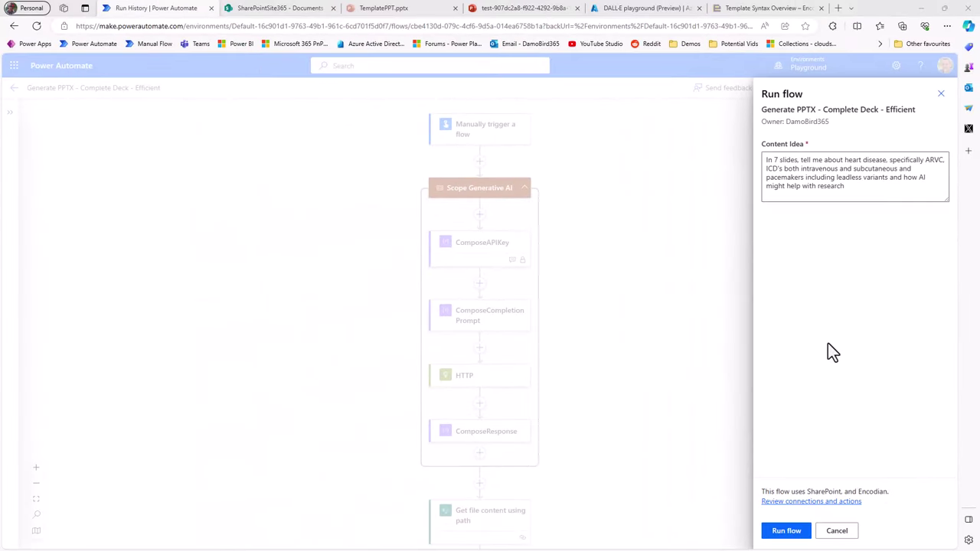
Run the flow with the Content Idea for a 7-slide ARVC heart-disease deck
left_click(787, 532)
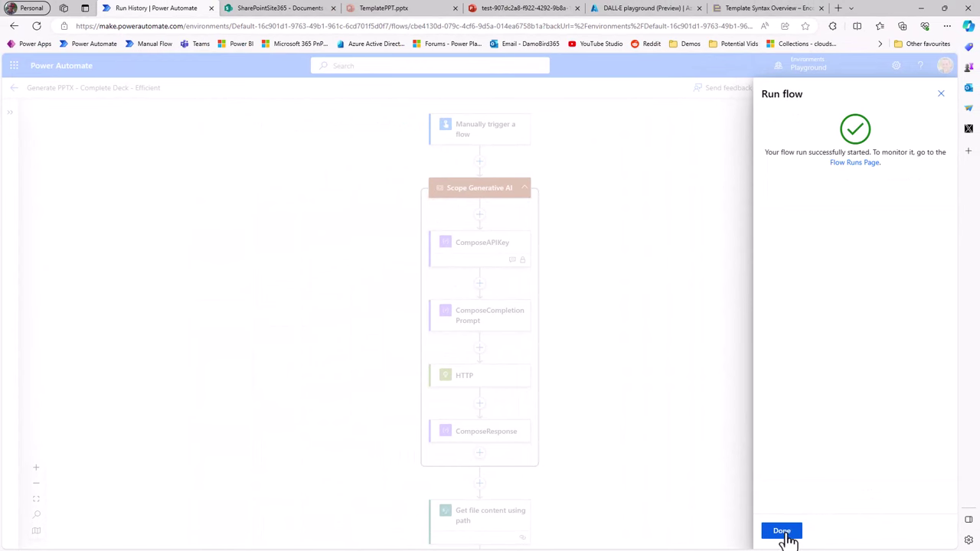
Follow the completed run and check each action down to Create file shows succeeded
left_click(785, 532)
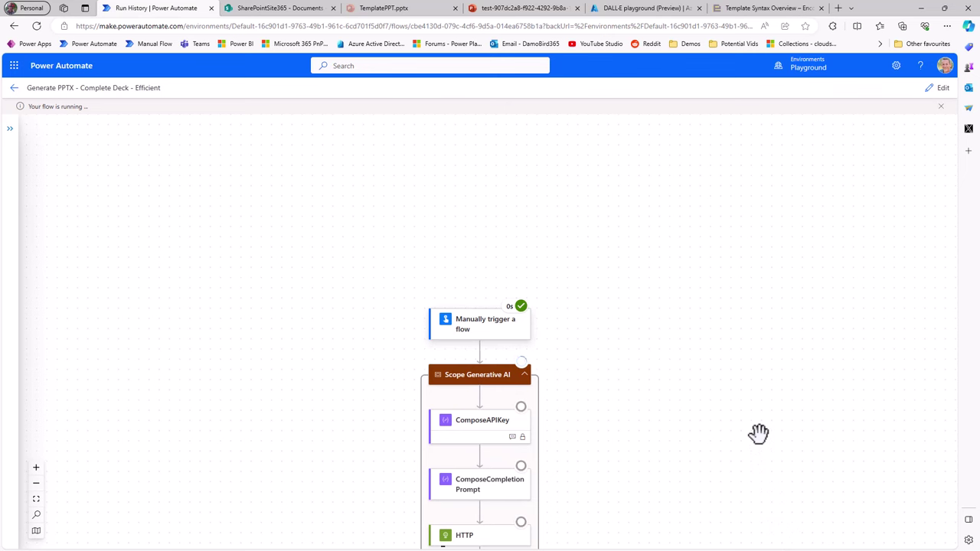
scroll(758, 434, "down", 1)
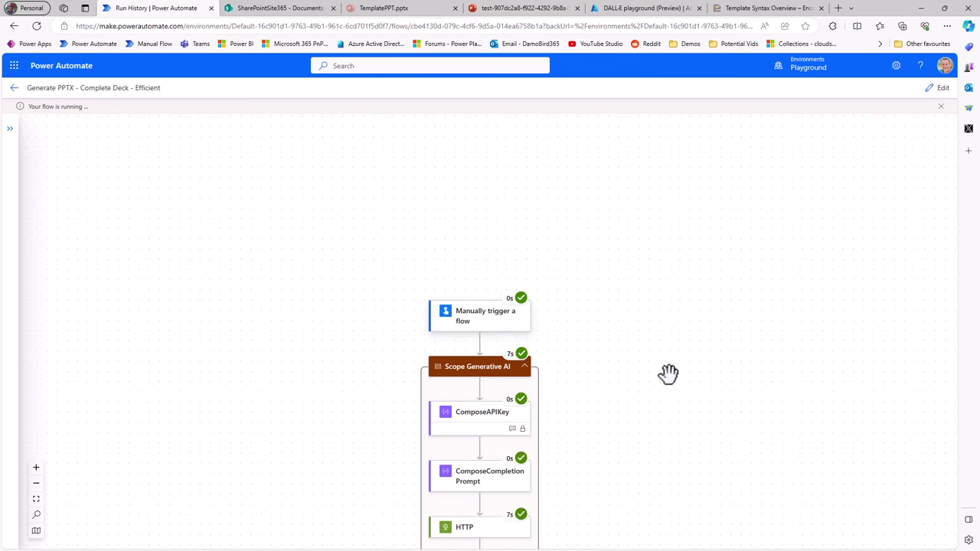
scroll(593, 374, "down", 5)
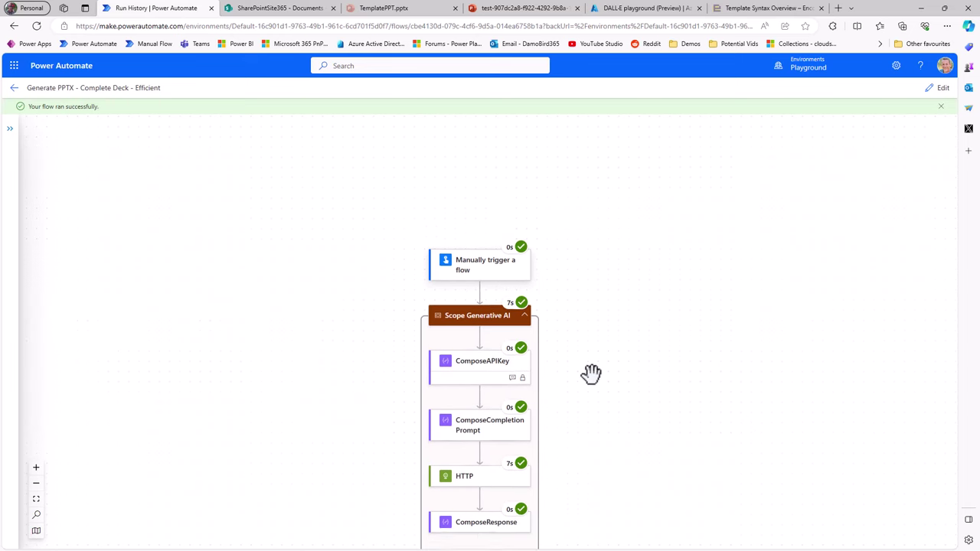
scroll(595, 373, "down", 8)
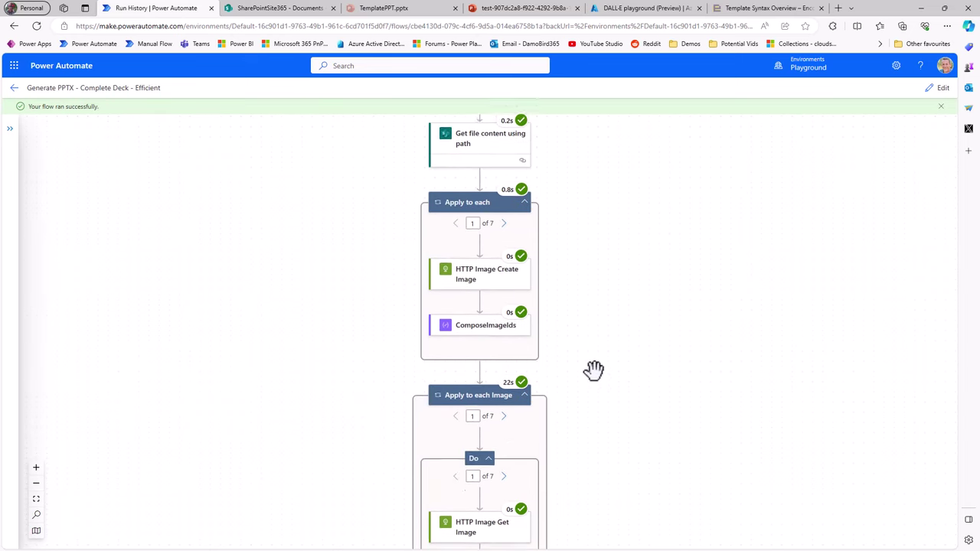
scroll(596, 359, "down", 2)
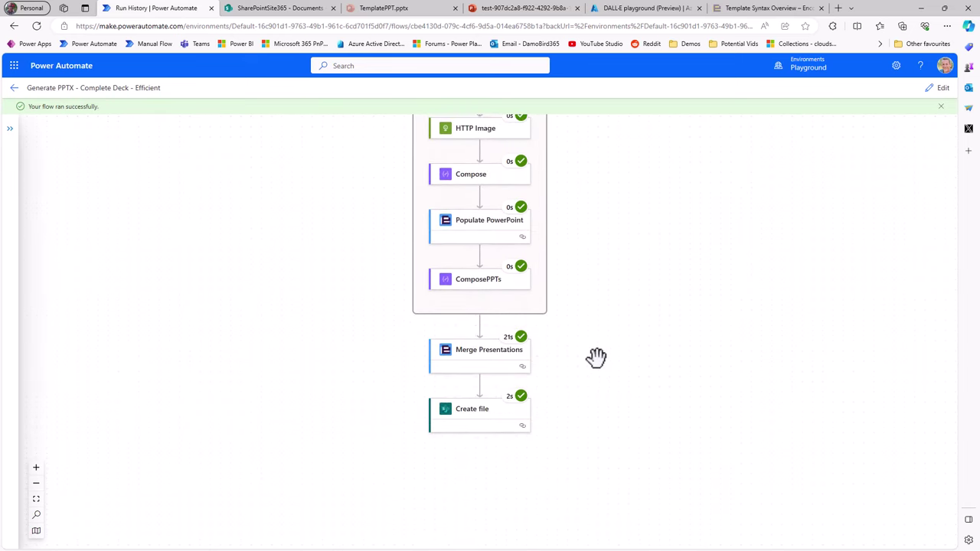
Switch to the SharePoint document library holding the generated ARVC deck
key("ctrl+Tab")
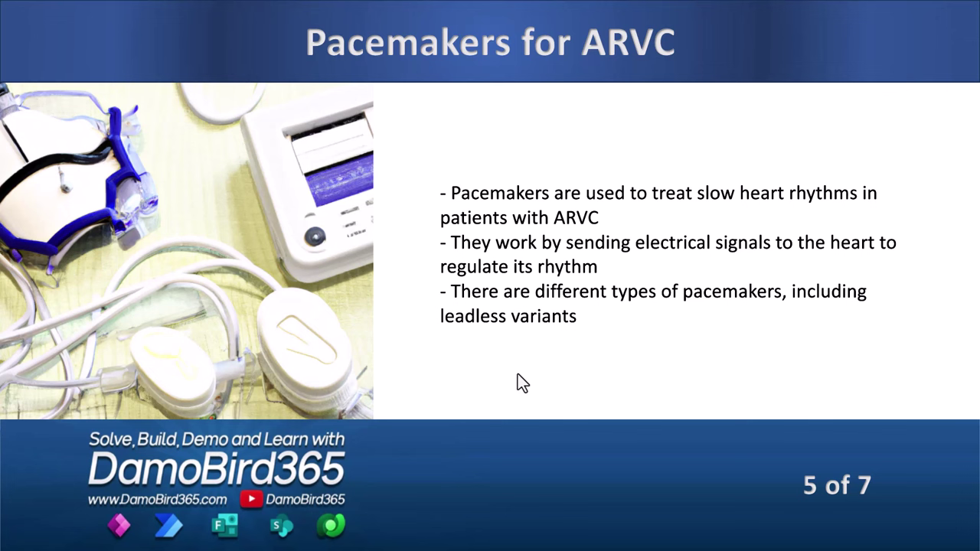
Advance the slideshow to slide 6 of 7, 'Leadless Pacemakers'
left_click(518, 375)
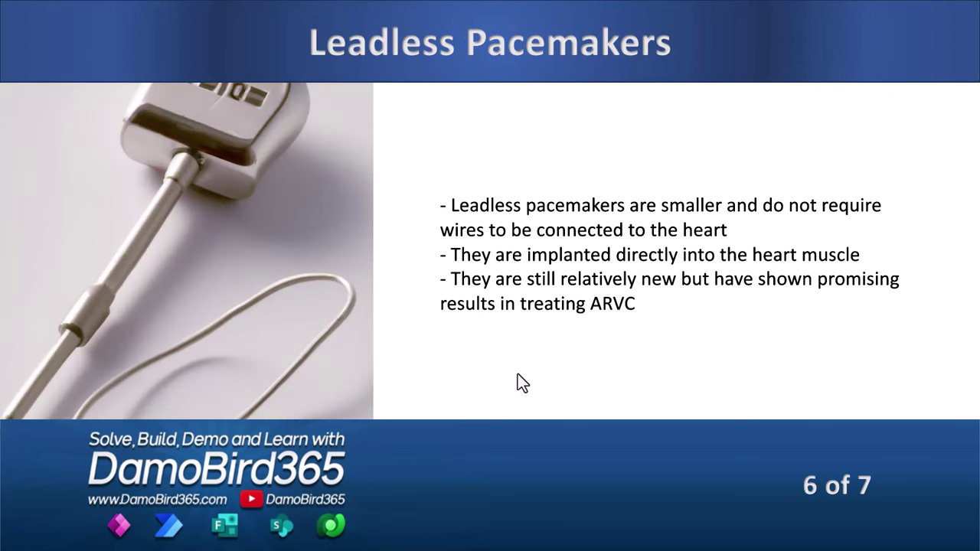